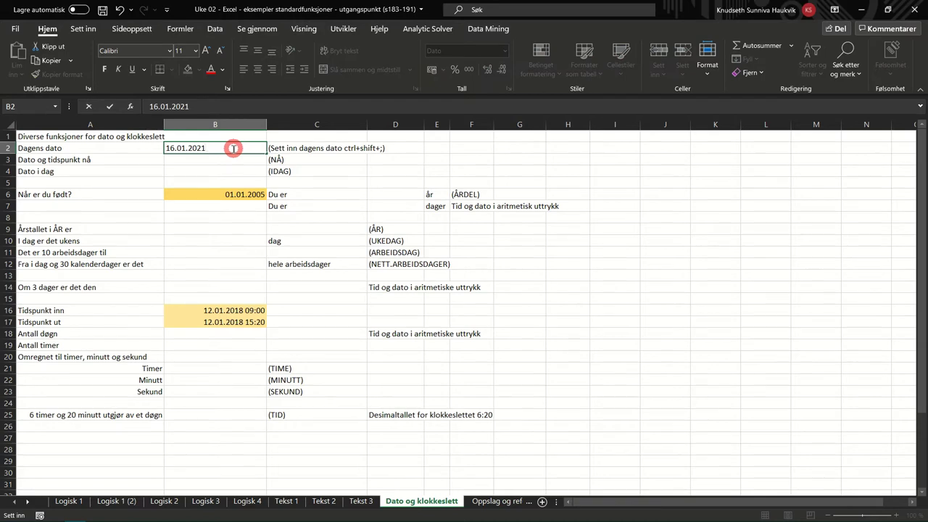
Step: Enter =NÅ() in cell B3 to return the current date and time
click(229, 159)
text(=NÅ)
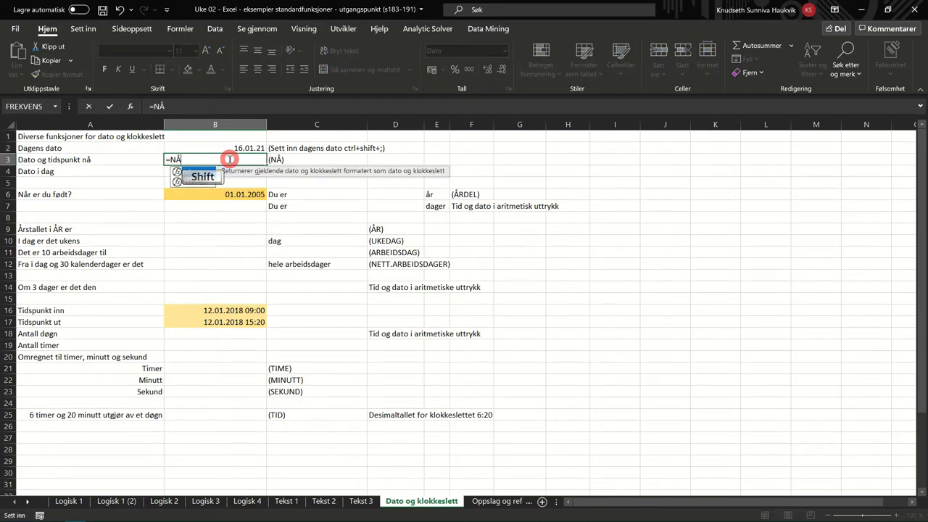
text(())
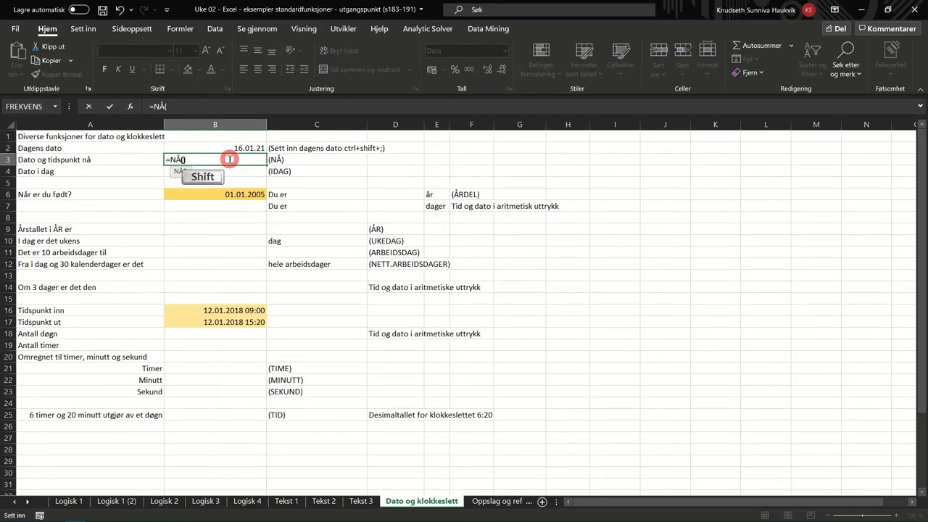
key(Return)
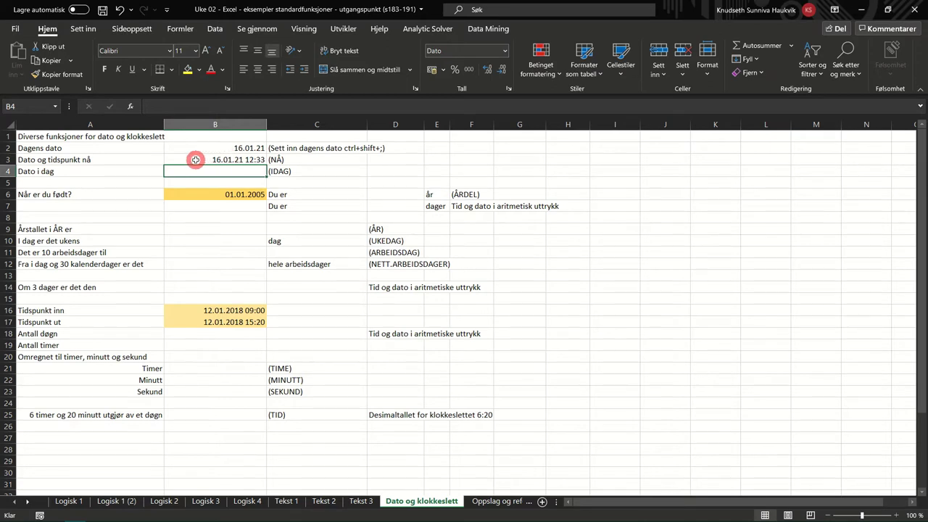
Step: Apply the date format type 14.03.12 13:30 to cell B3 so it shows both date and time
click(200, 160)
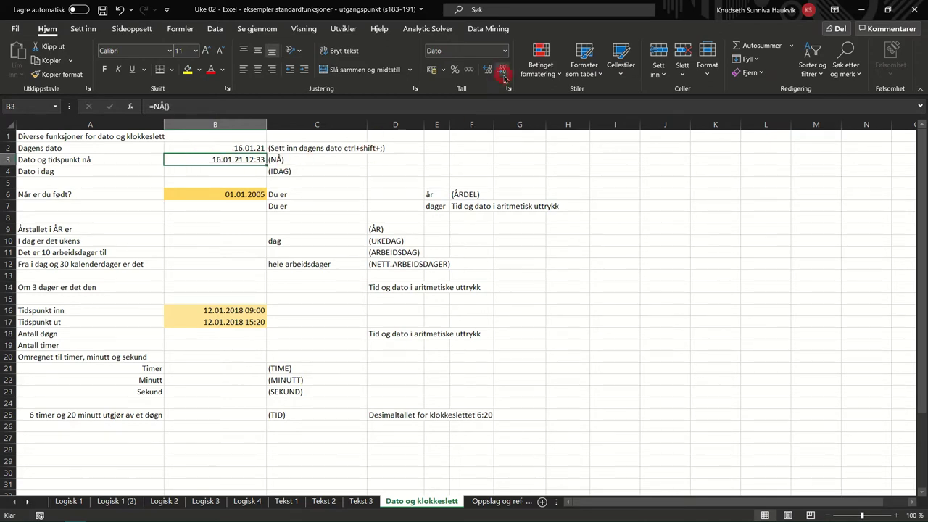
click(504, 50)
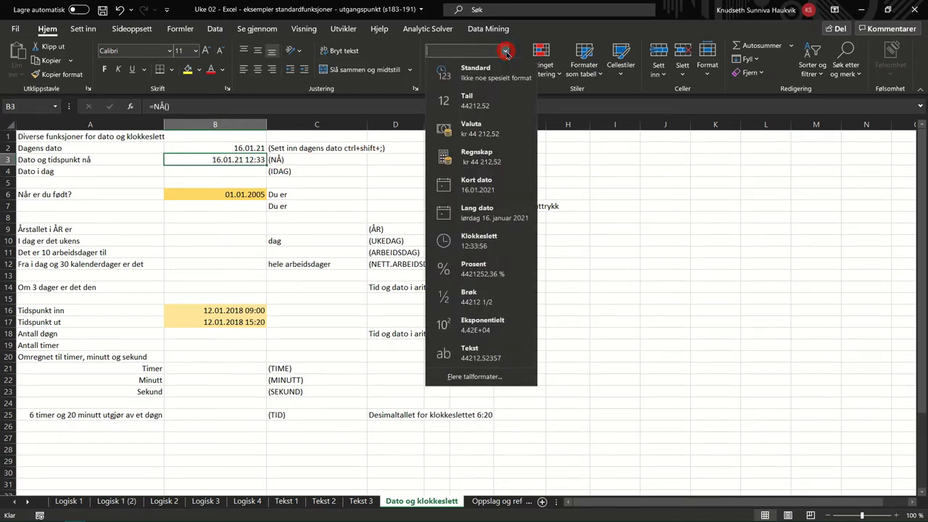
click(453, 376)
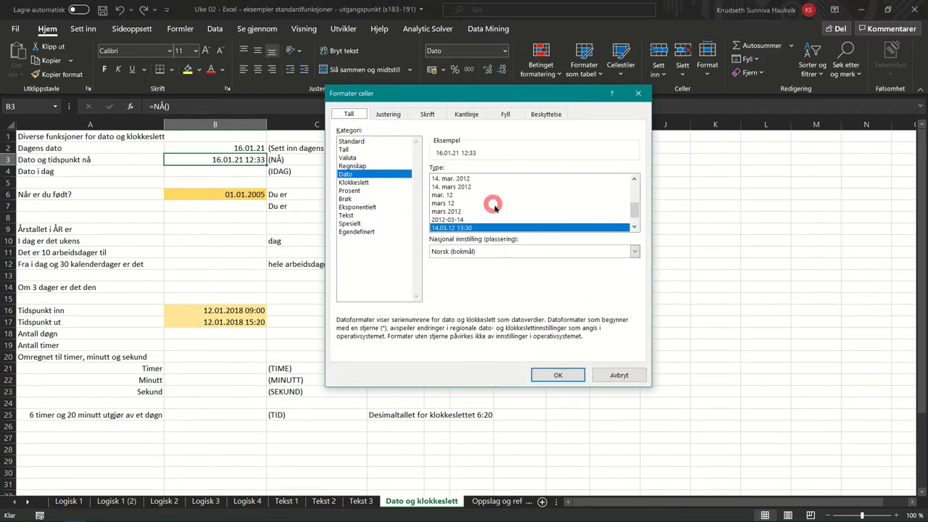
scroll(490, 206, down, 1)
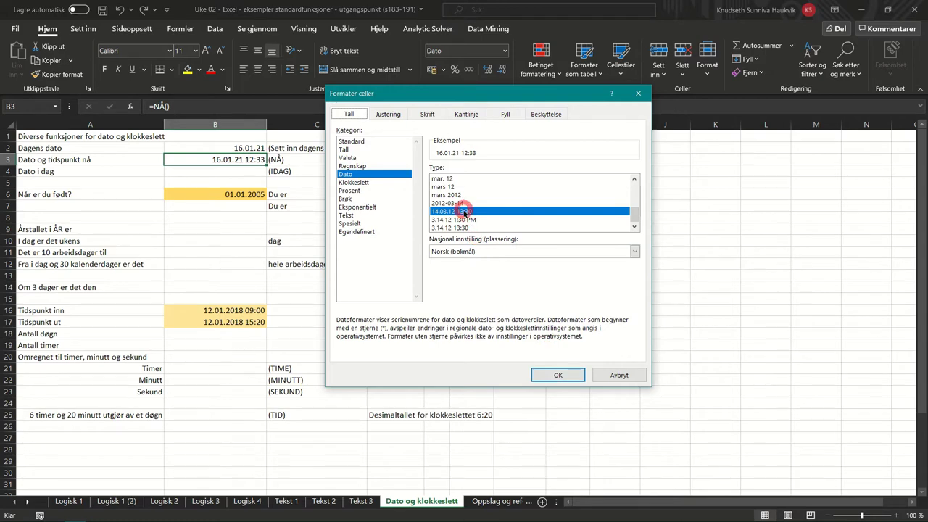
click(548, 375)
Step: Enter =IDAG() in cell B4 to return today's date
click(229, 171)
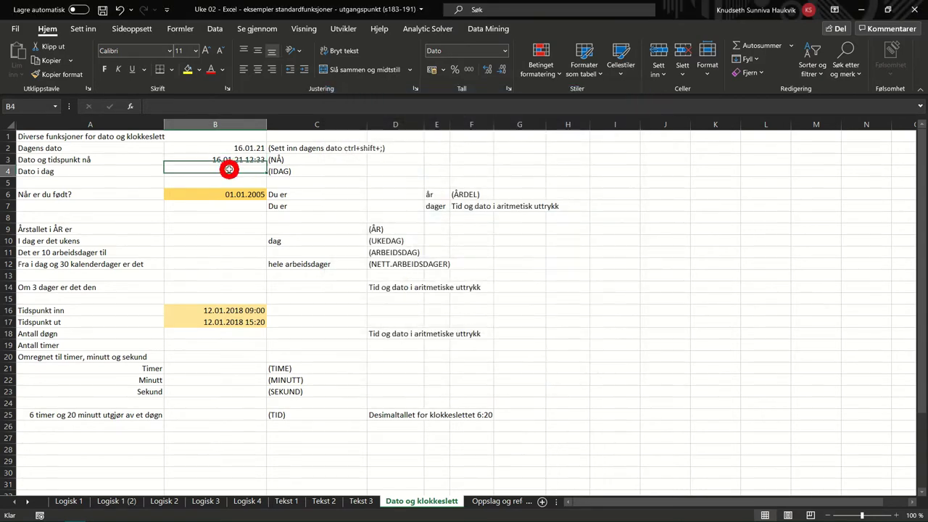
text(=idag)
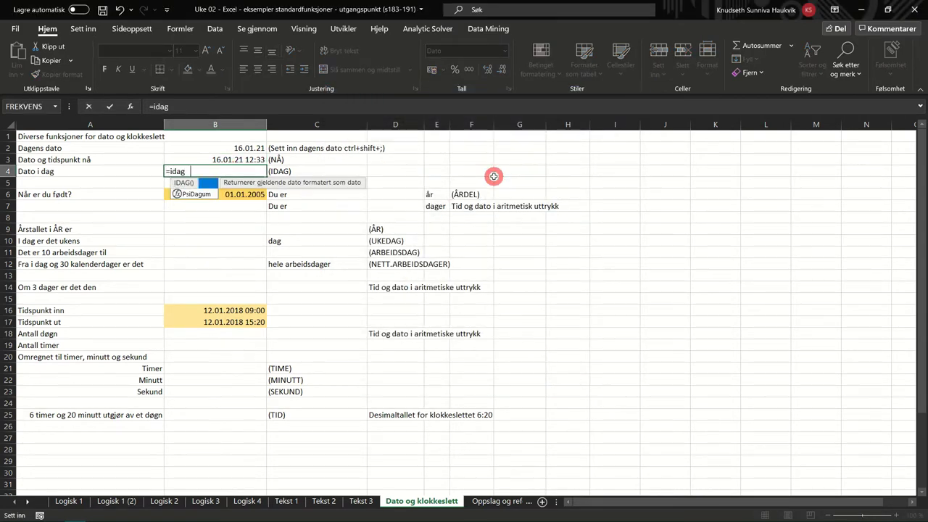
key(Tab)
text())
key(Return)
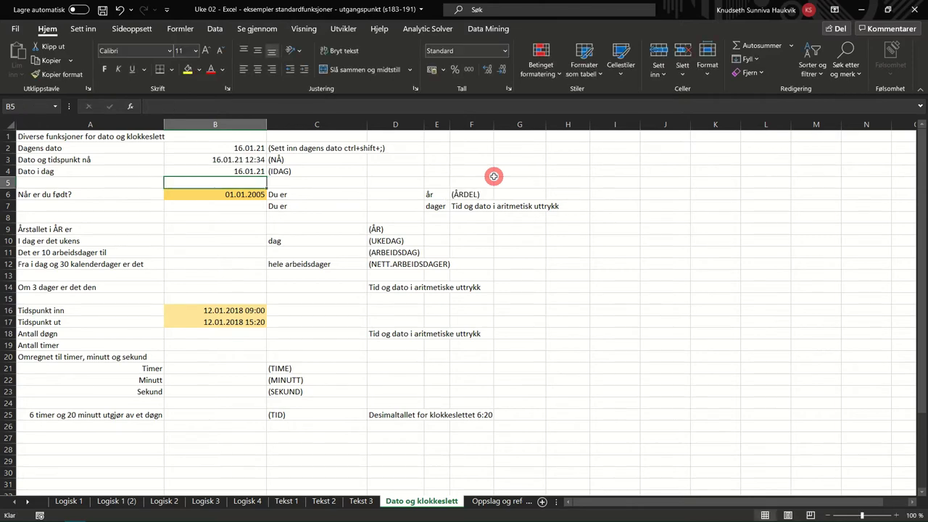
Step: Calculate the age in years in cell D6 with =ÅRDEL(B6;NÅ();1), using the Faktisk/faktisk basis
click(392, 194)
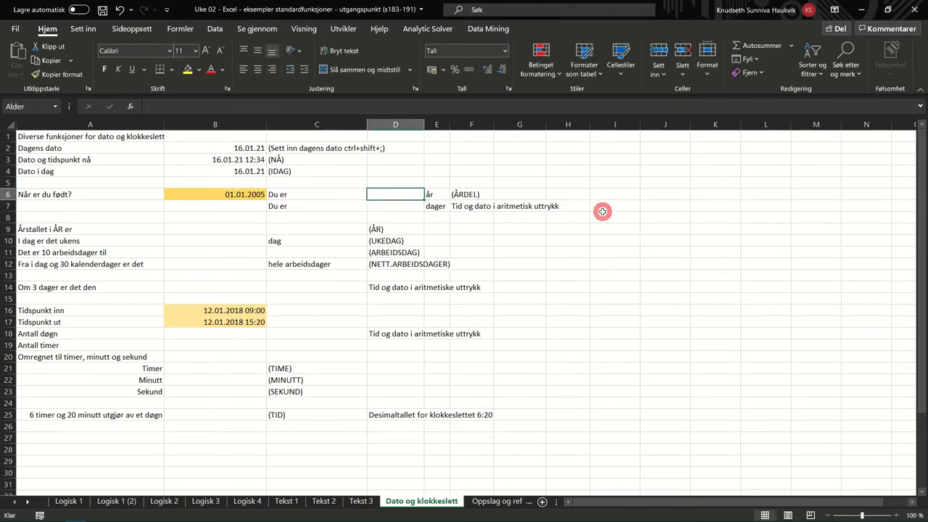
text(=Årde)
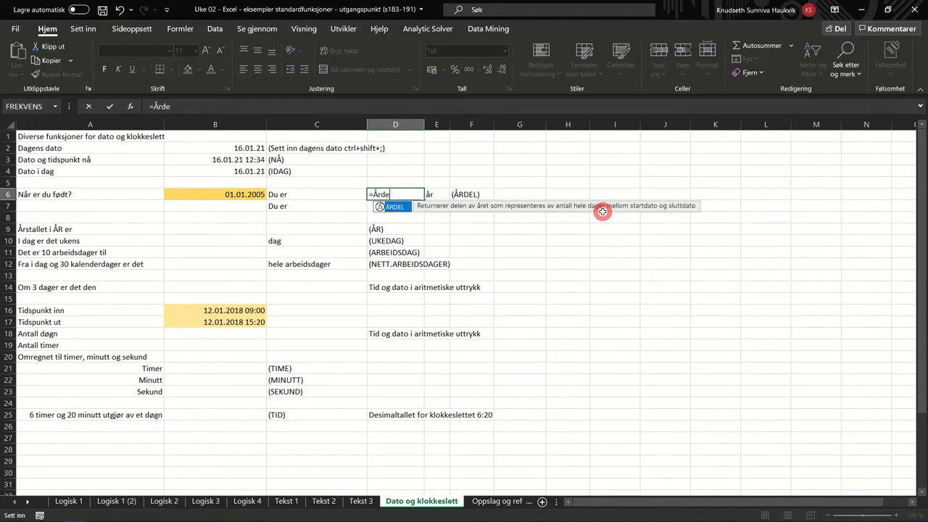
key(Tab)
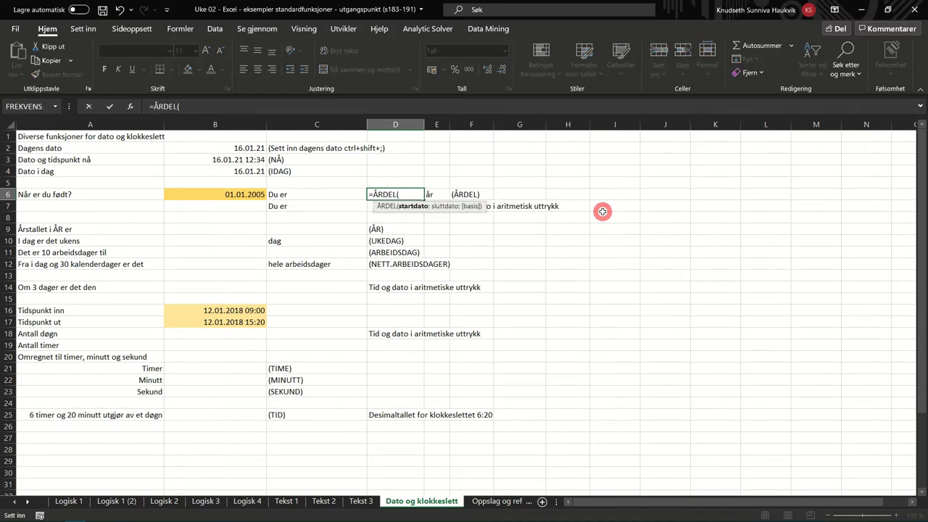
click(198, 196)
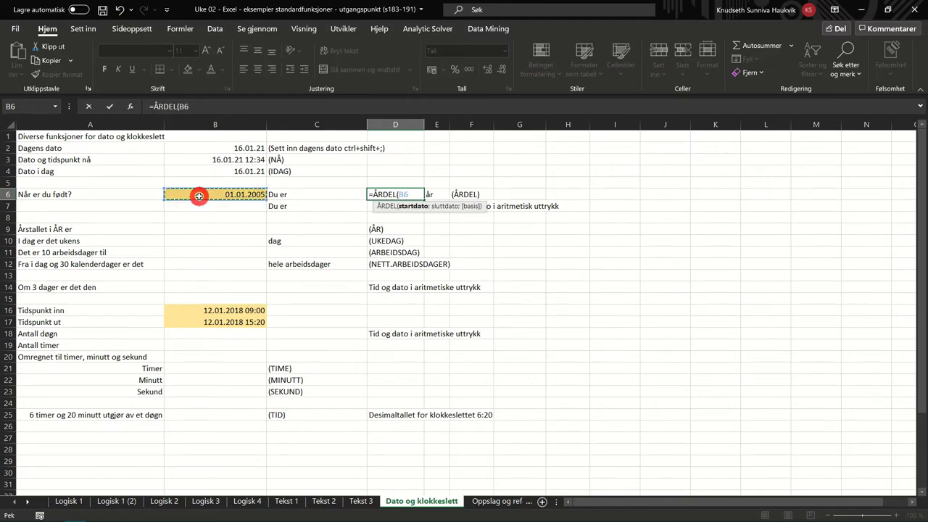
text(;)
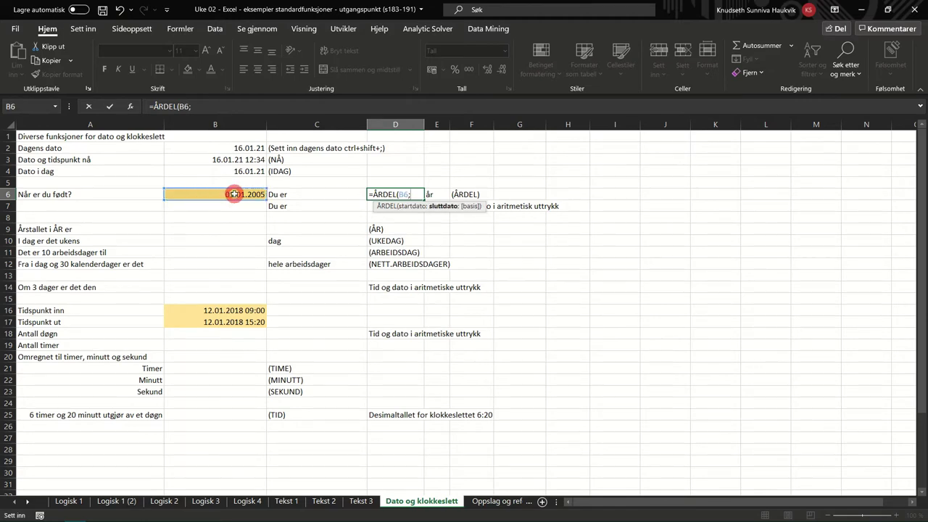
text(NÅ()
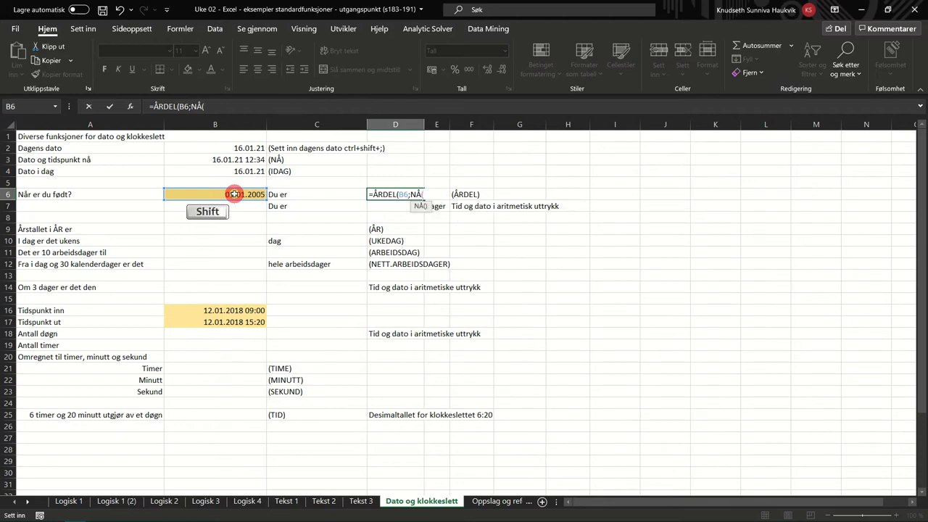
text();)
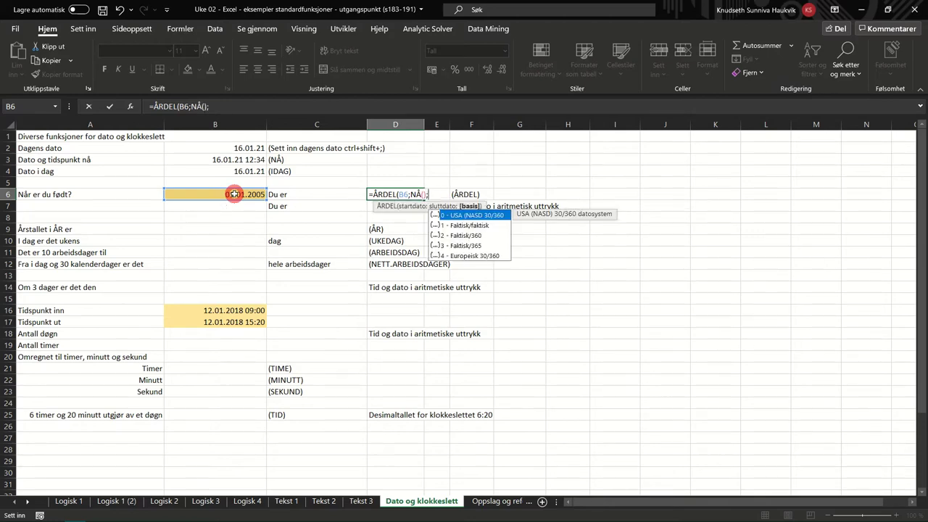
click(480, 226)
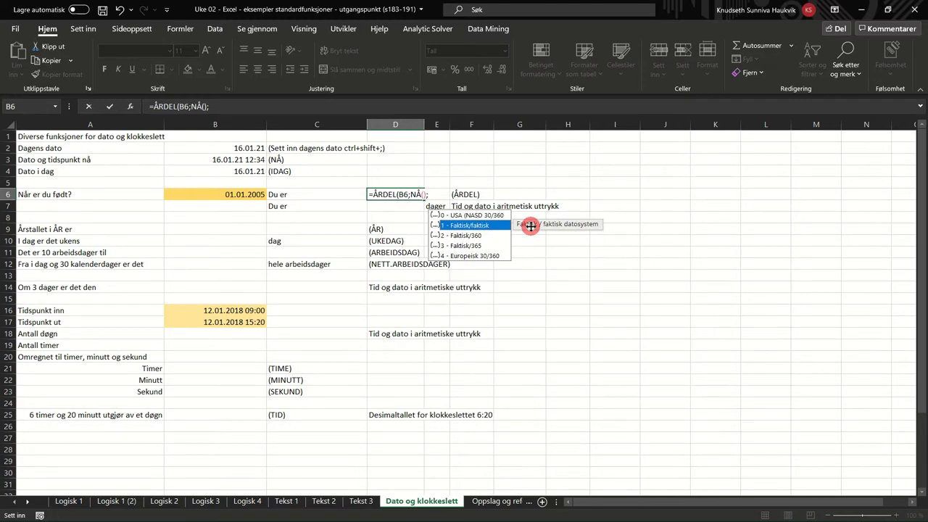
double_click(499, 224)
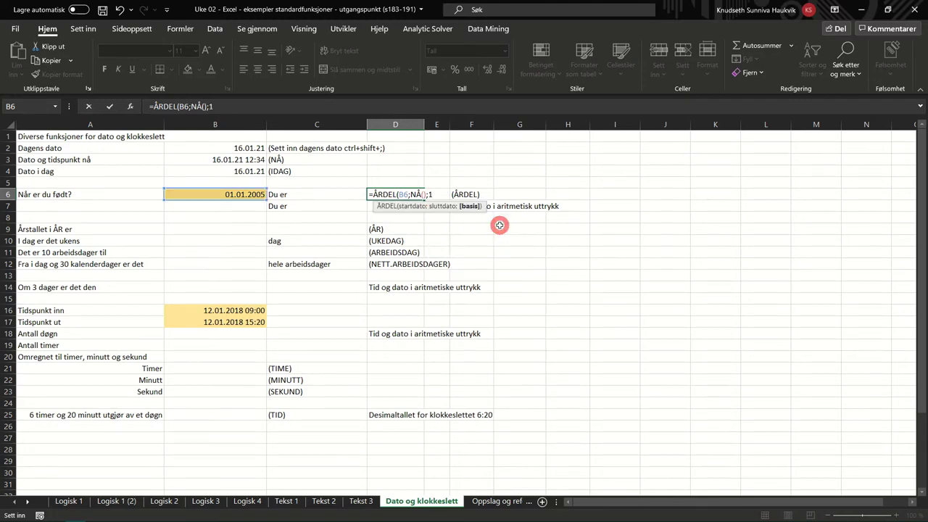
key(Return)
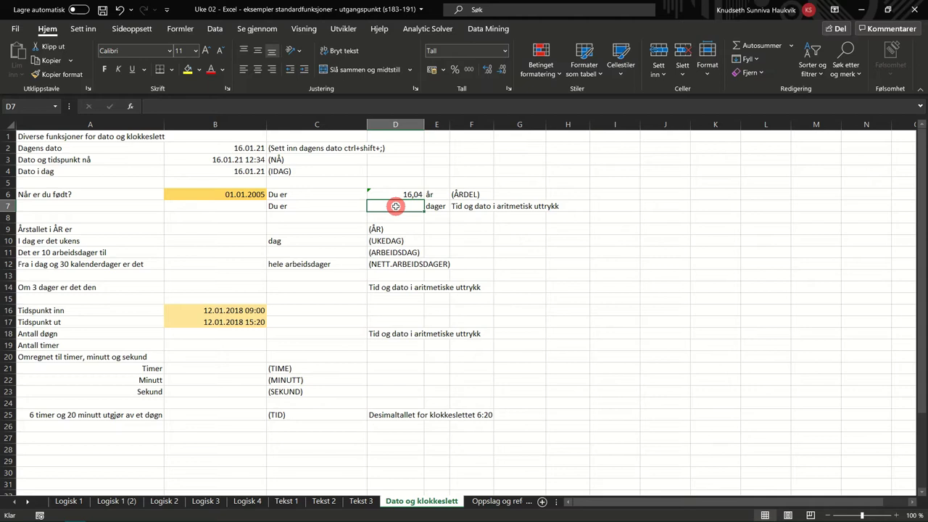
Step: Calculate the age in days in cell D7 with the formula =IDAG()-B6
text(=idag)
key(Tab)
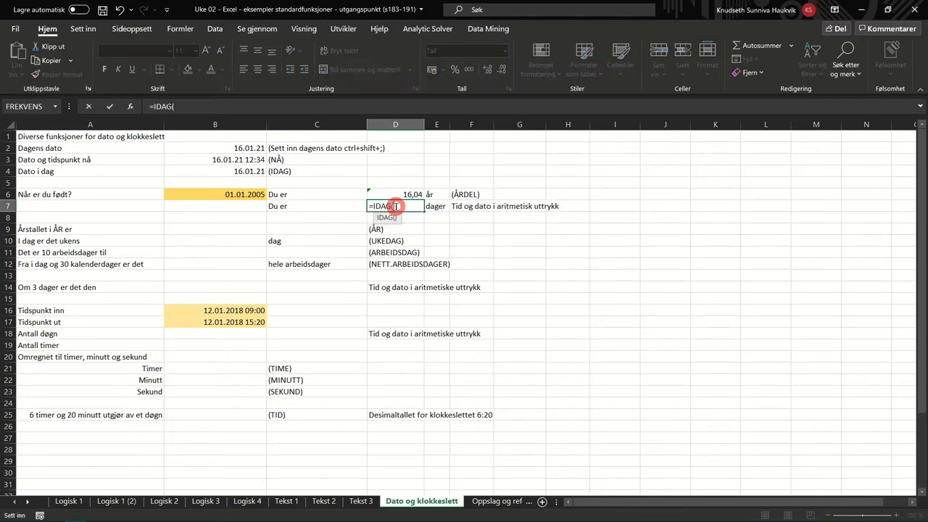
text()-)
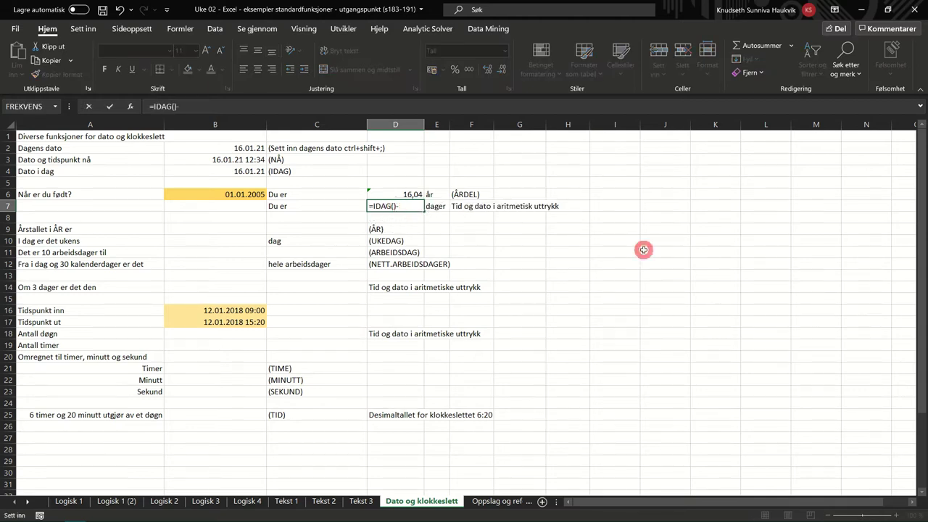
click(190, 195)
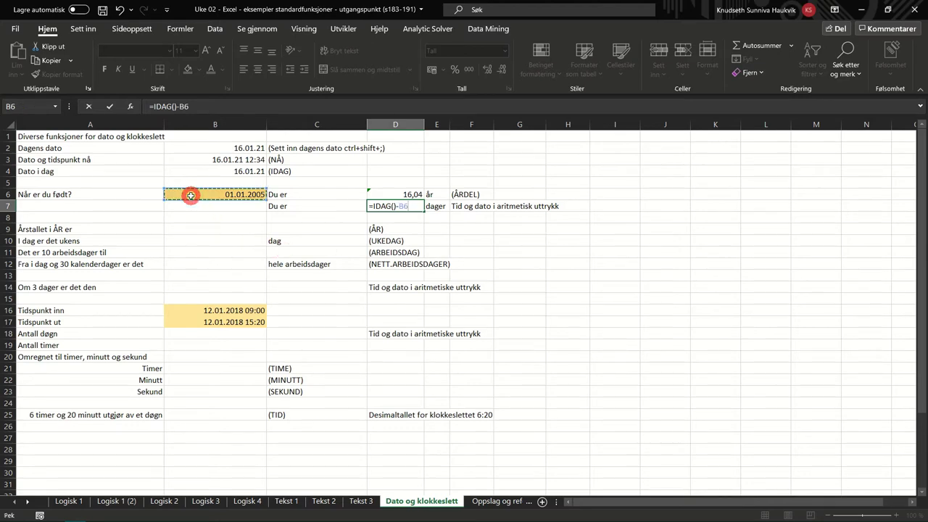
key(Return)
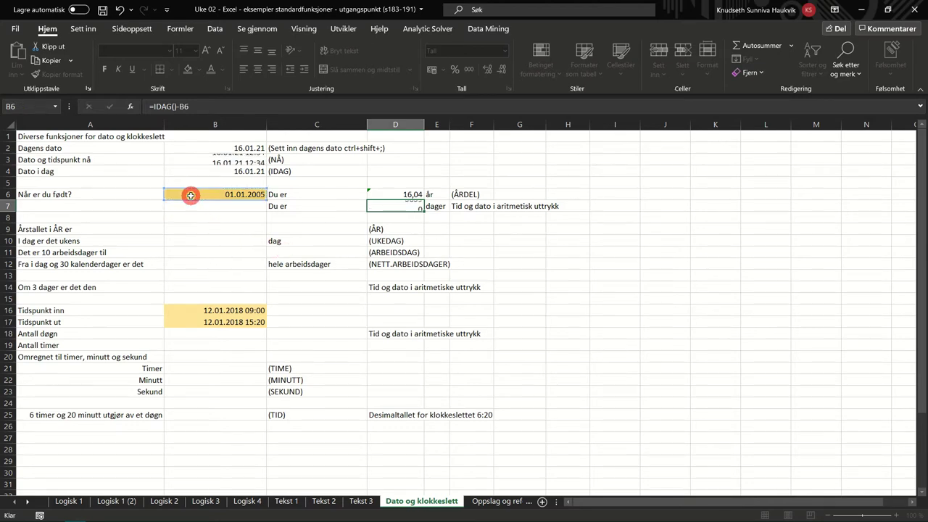
Step: Extract the year from the date in B2 by entering =ÅR(B2) in cell B9
click(194, 227)
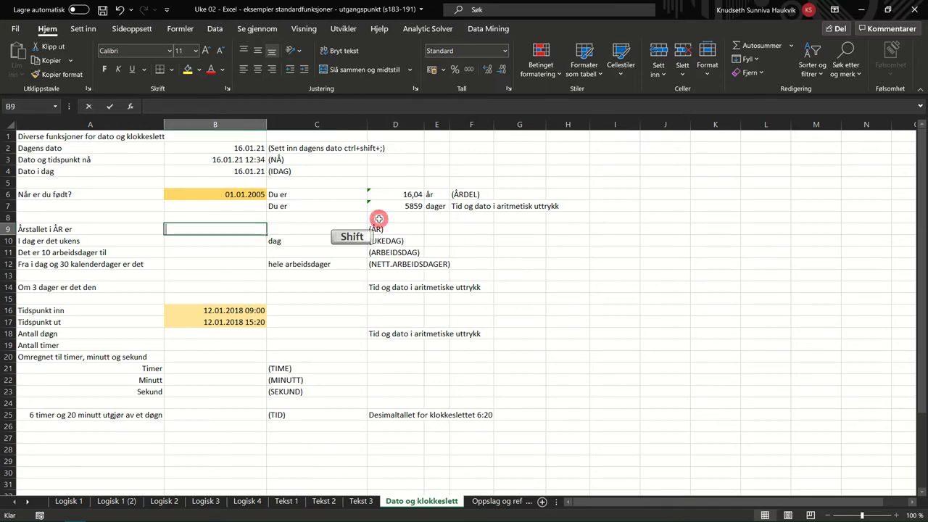
text(=år)
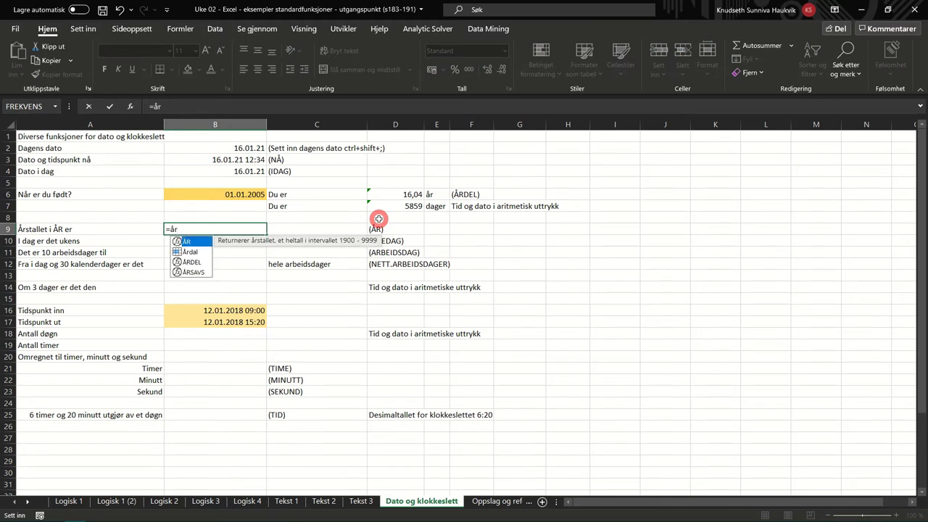
key(Tab)
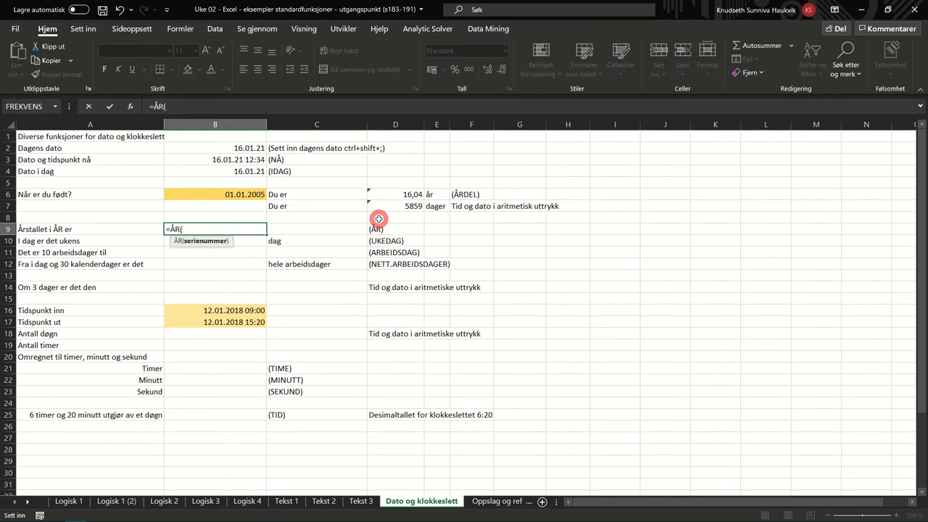
click(229, 149)
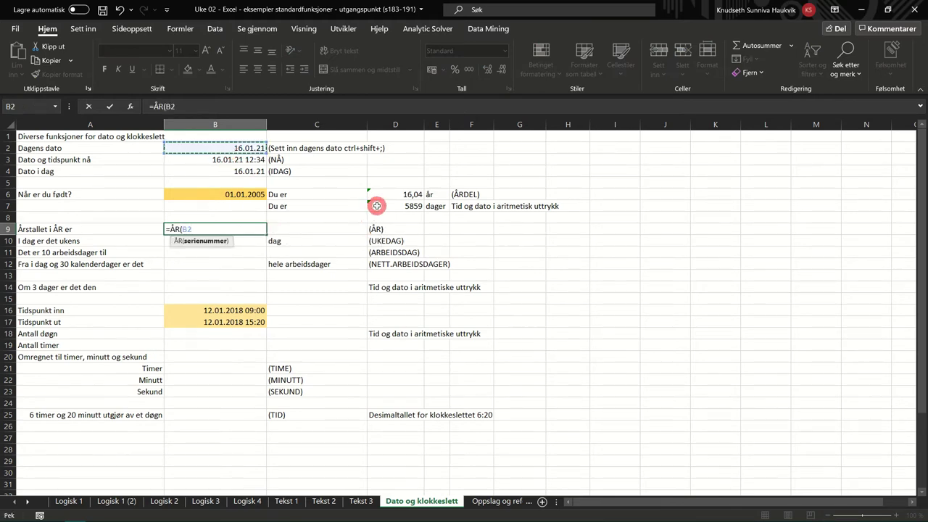
text())
key(Return)
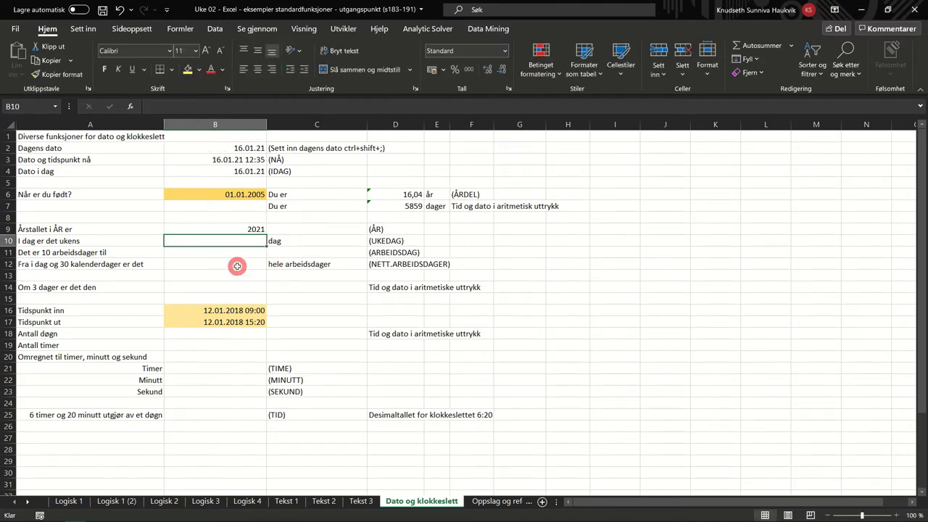
Step: Enter =UKEDAG(B2;2) in cell B10 to return the weekday number, counting Monday as 1 and Sunday as 7
text(=uke)
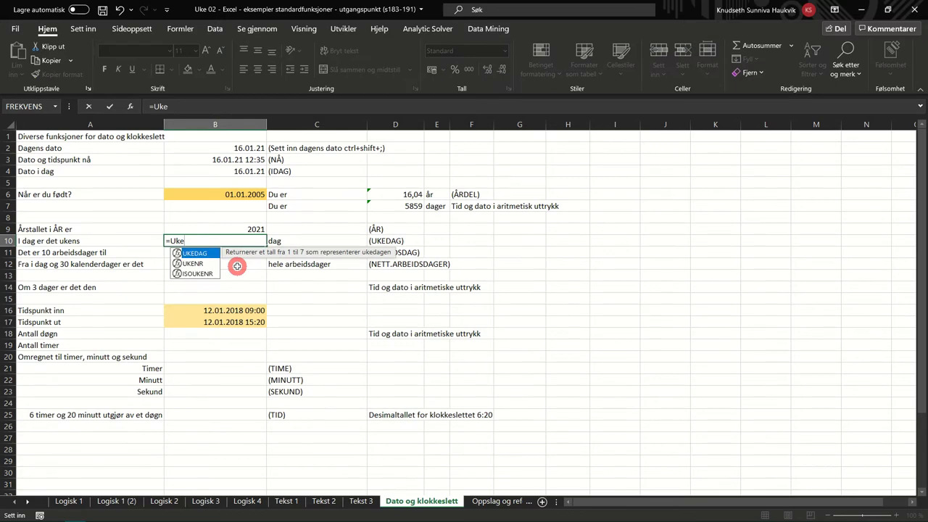
key(Tab)
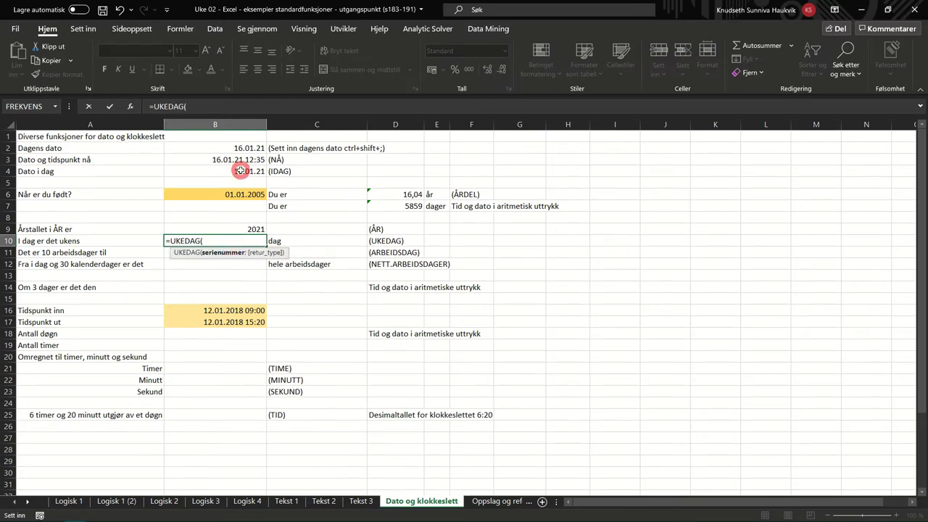
click(219, 148)
text(;)
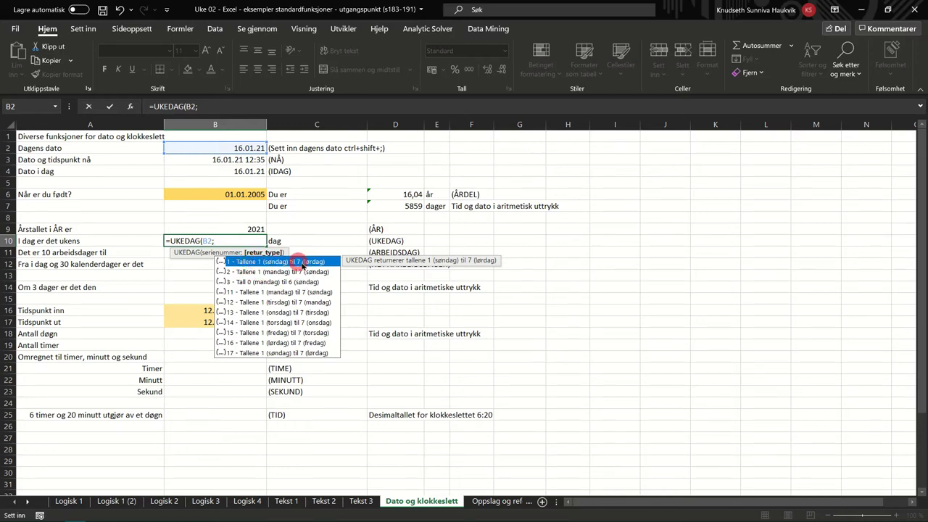
double_click(255, 272)
text())
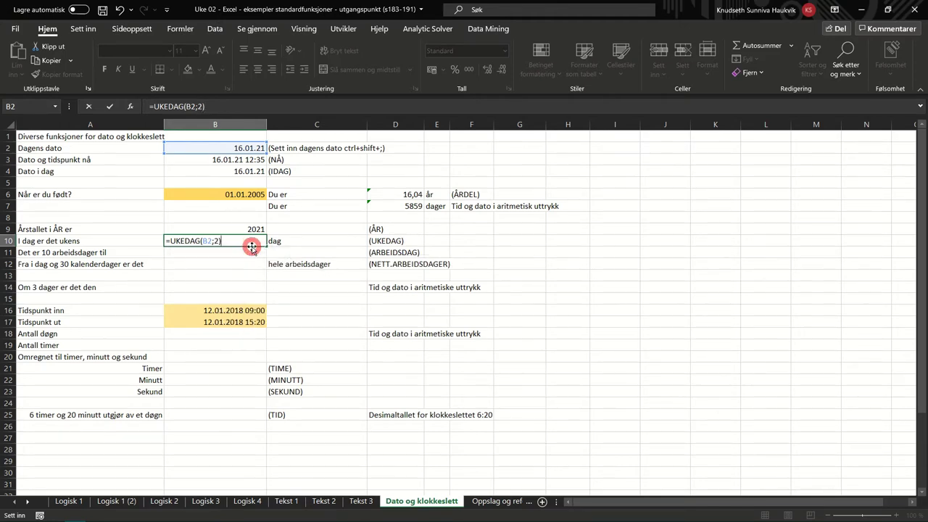
key(Return)
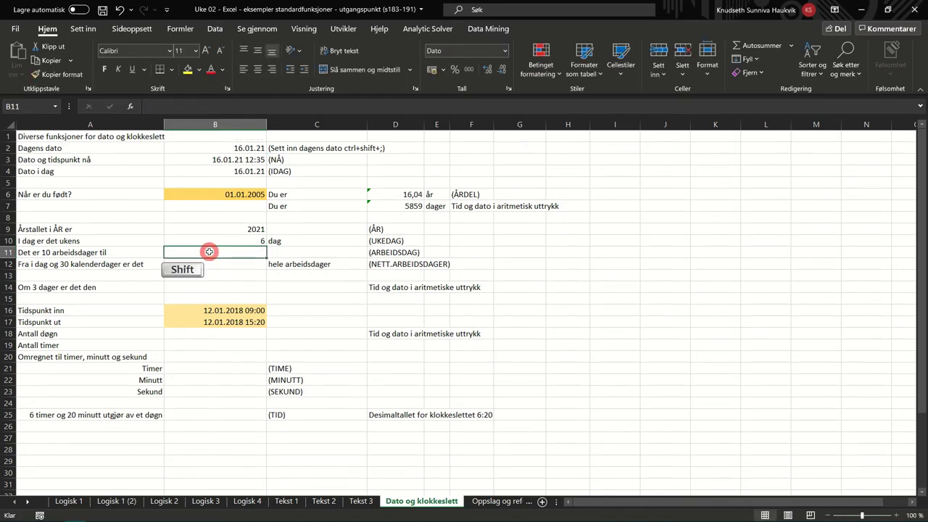
Step: Enter =ARBEIDSDAG(IDAG();10) in cell B11 to find the date 10 working days from today
text(=a)
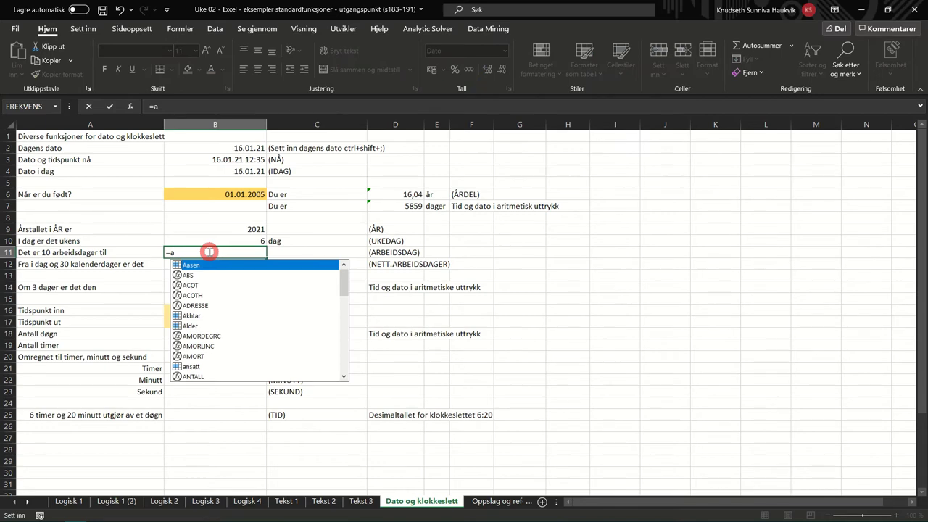
text(rb)
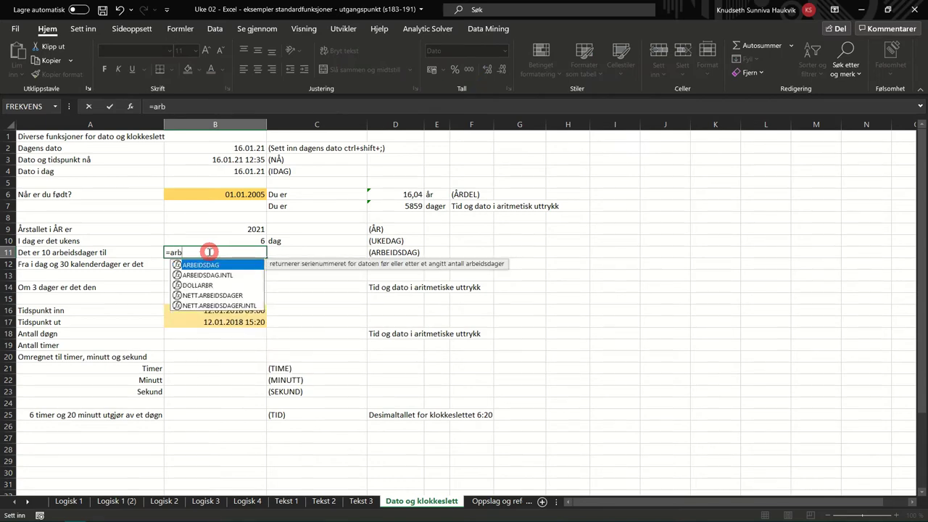
key(Tab)
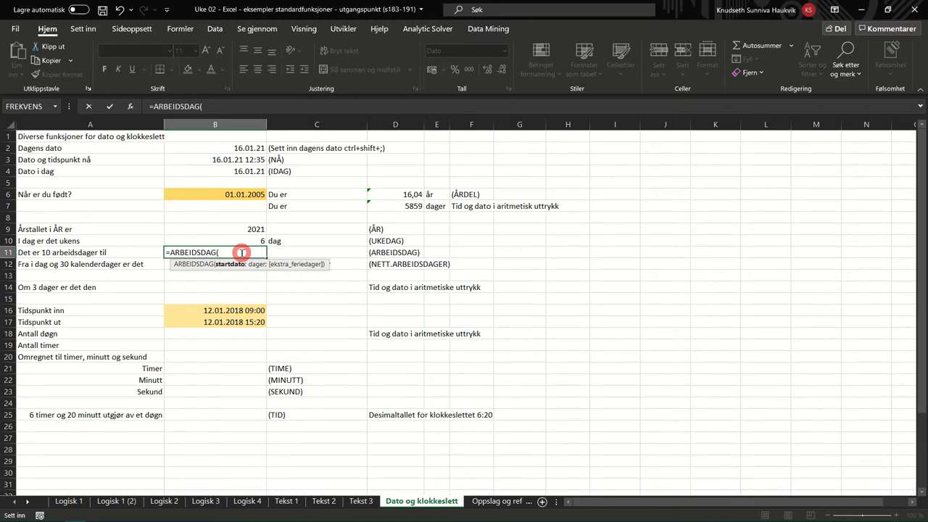
text(I)
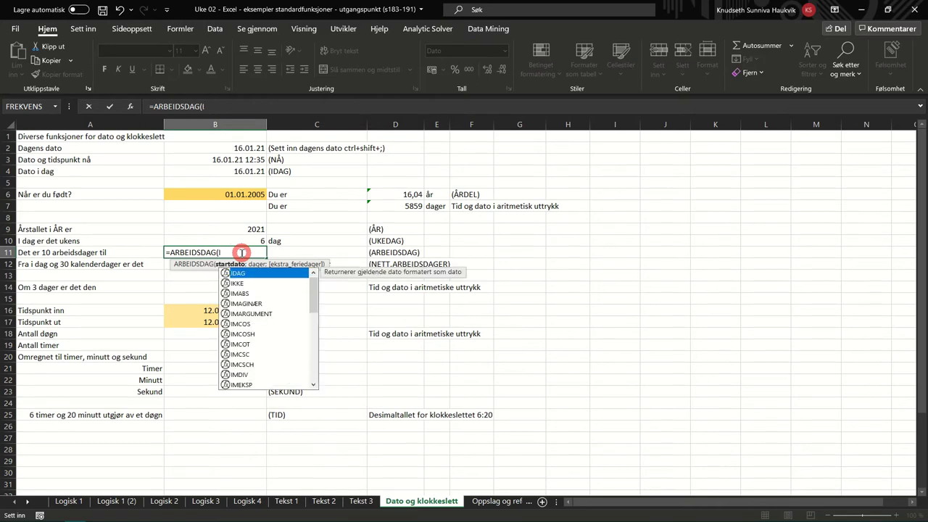
text(DAG())
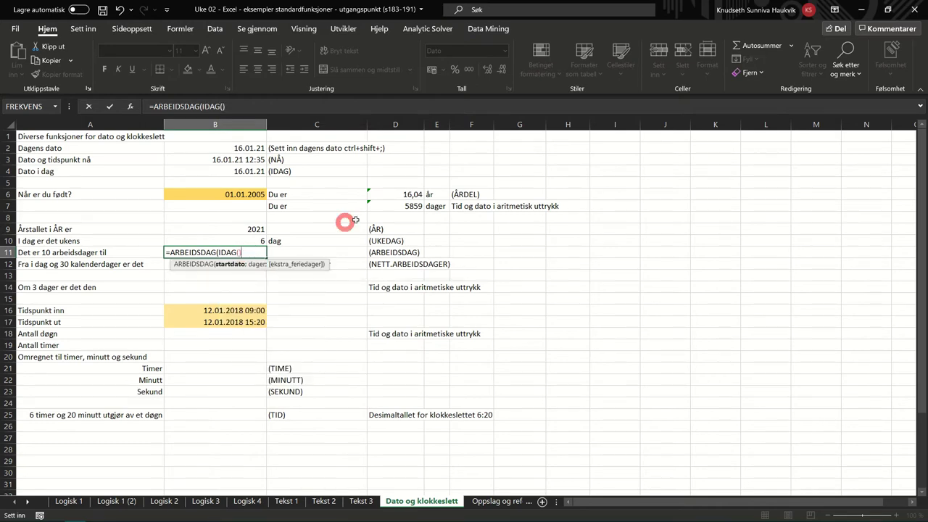
text(;10)
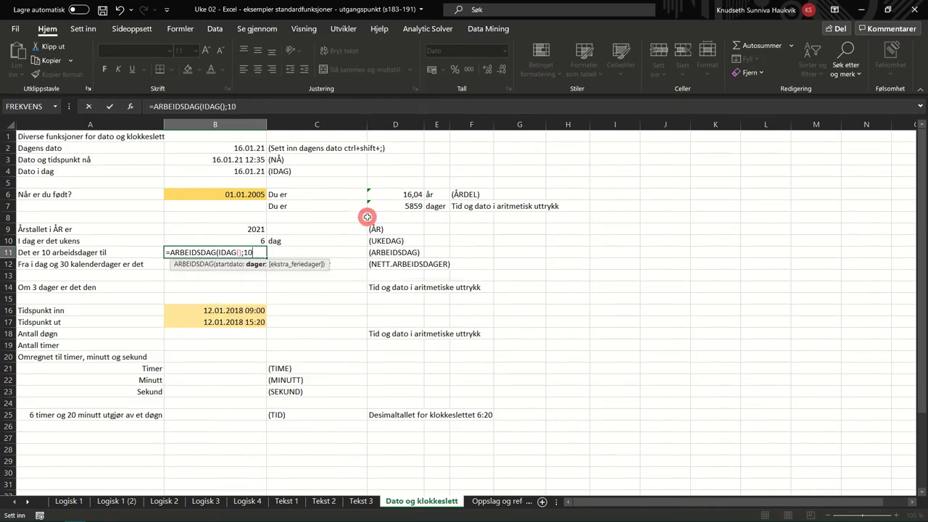
text())
key(Return)
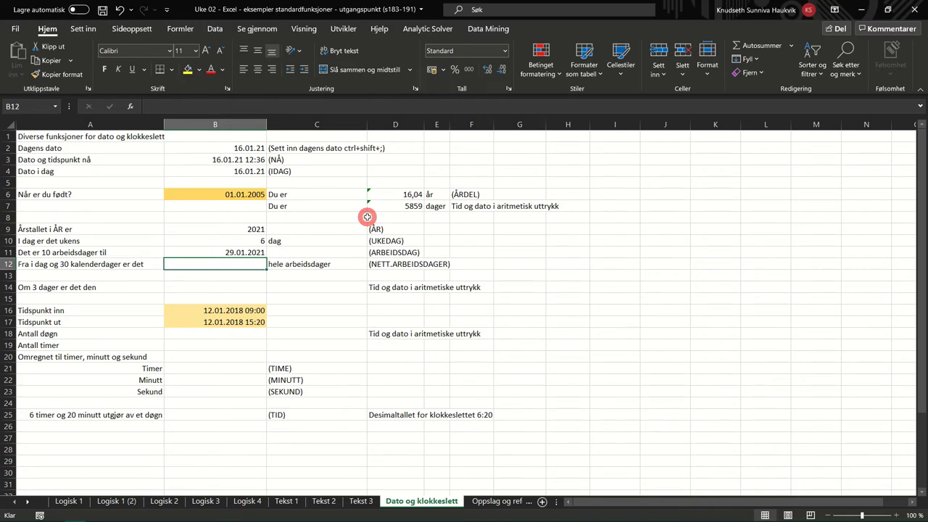
Step: Enter =NETT.ARBEIDSDAGER(IDAG();IDAG()+30) in cell B12 to count the working days from today through 30 calendar days ahead
text(=N)
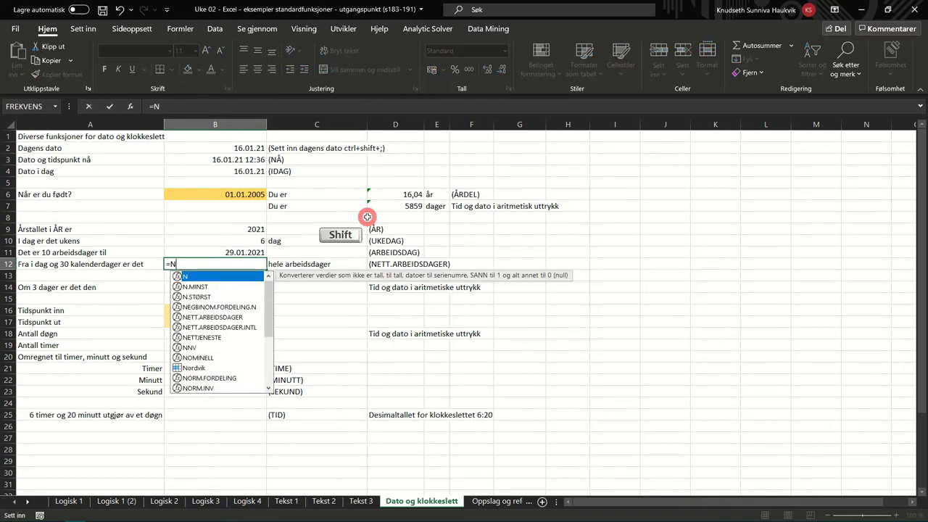
text(ETT)
key(Tab)
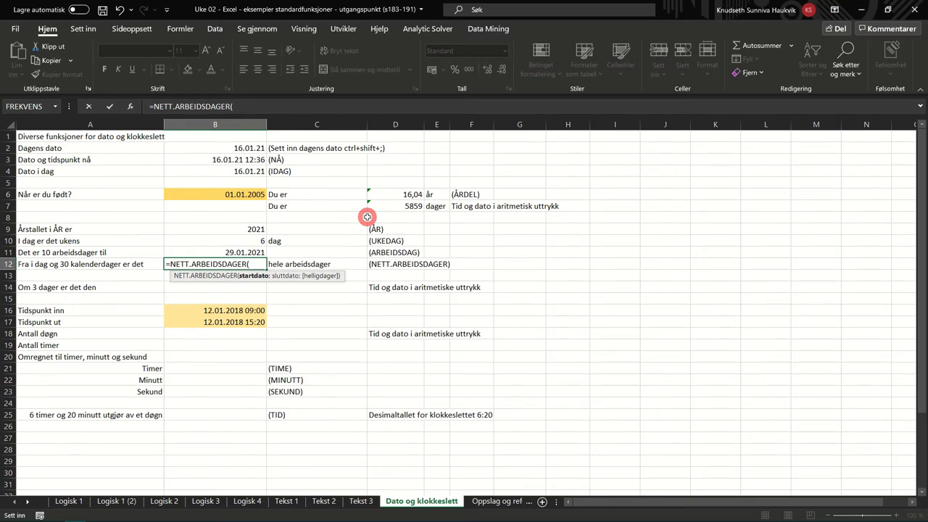
text(I)
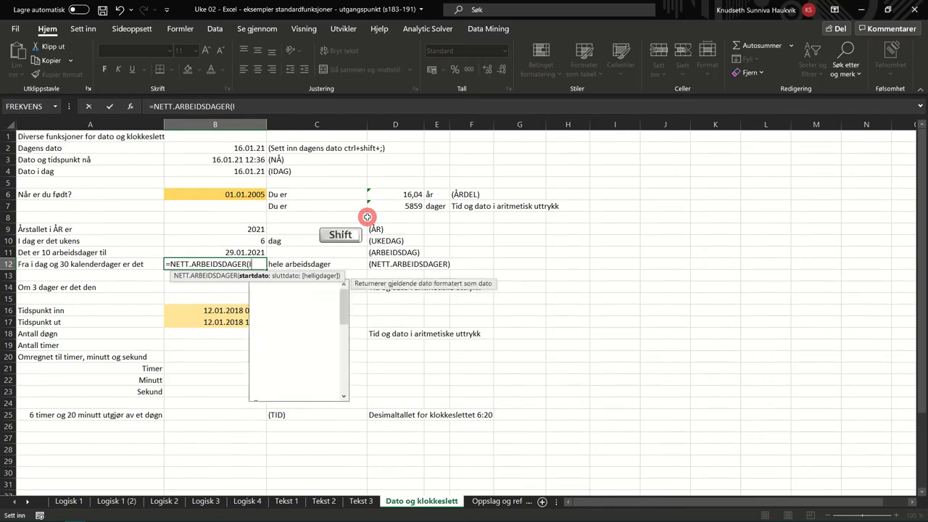
text(DAG();)
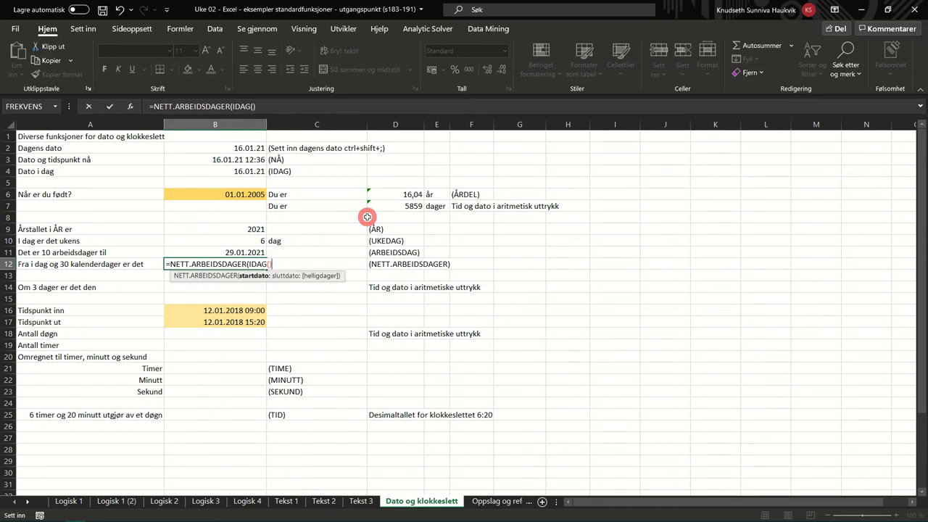
text(I DAG()
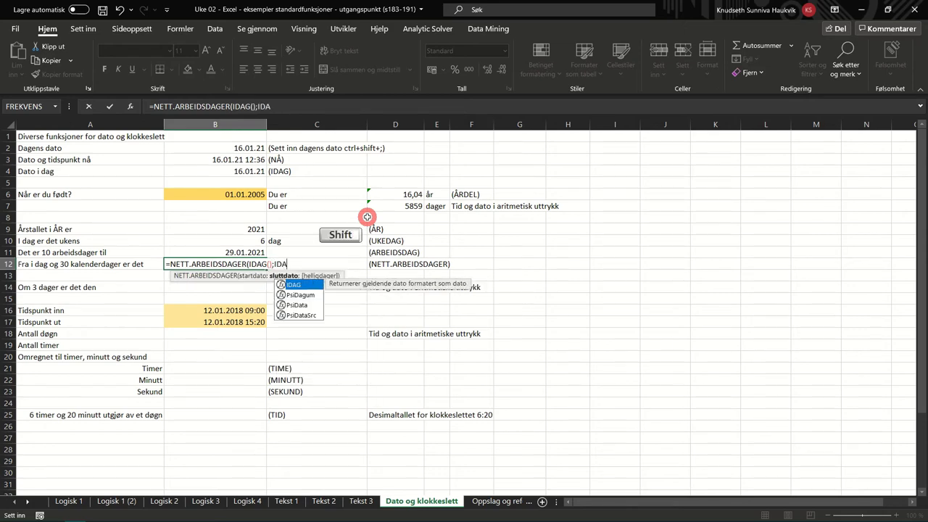
key(BackSpace)
key(BackSpace)
key(BackSpace)
key(BackSpace)
key(BackSpace)
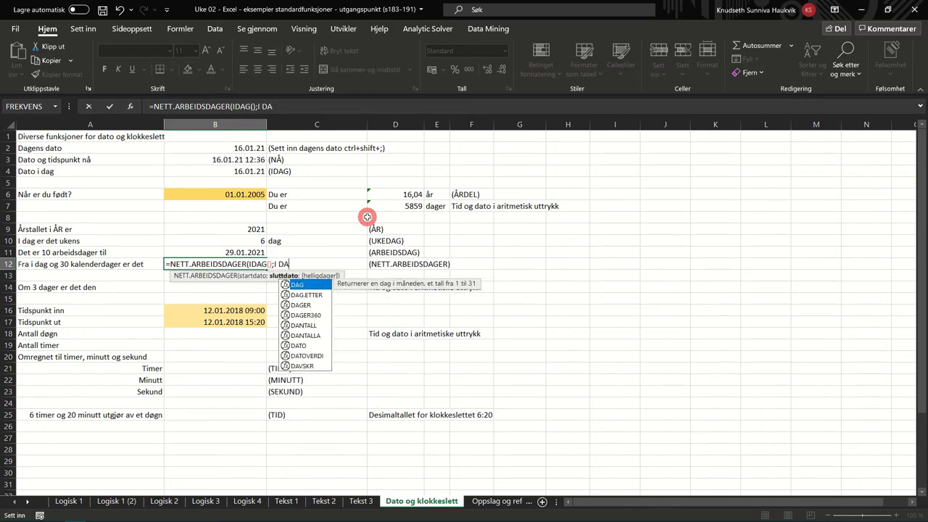
key(Tab)
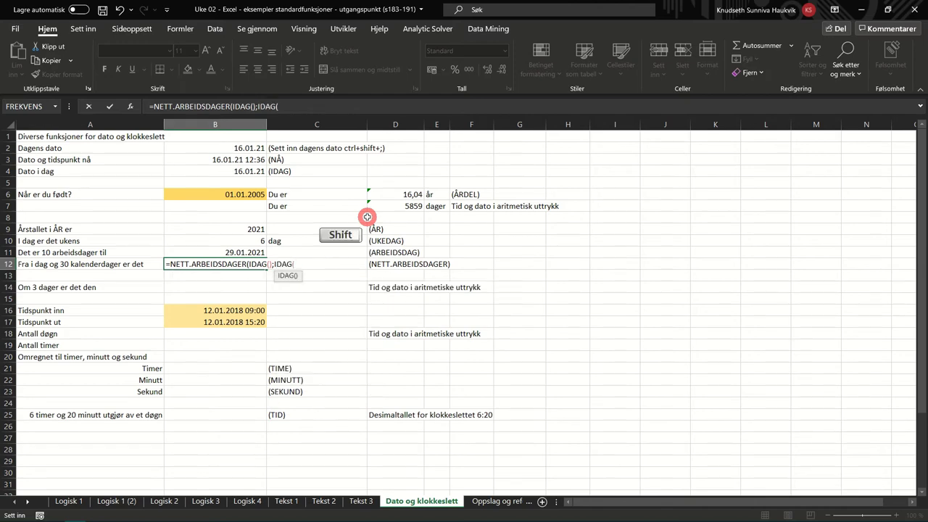
text()+30)
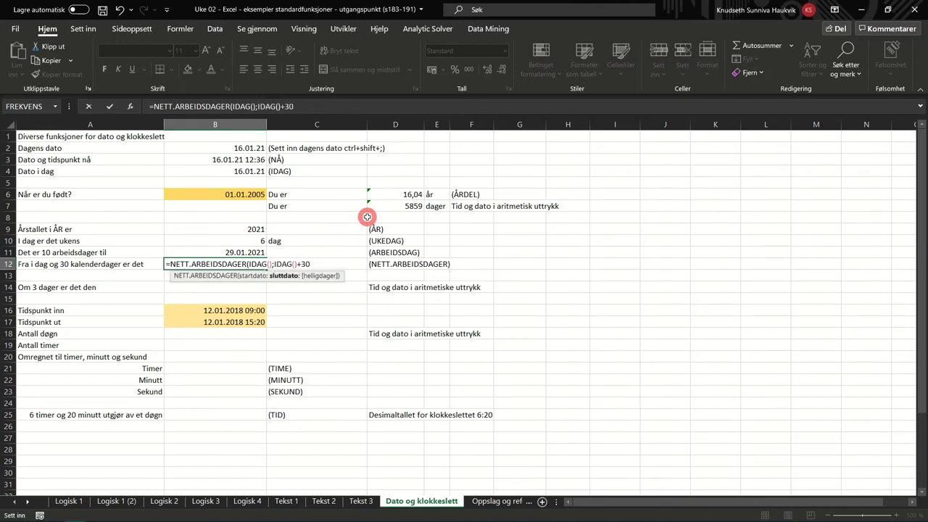
text())
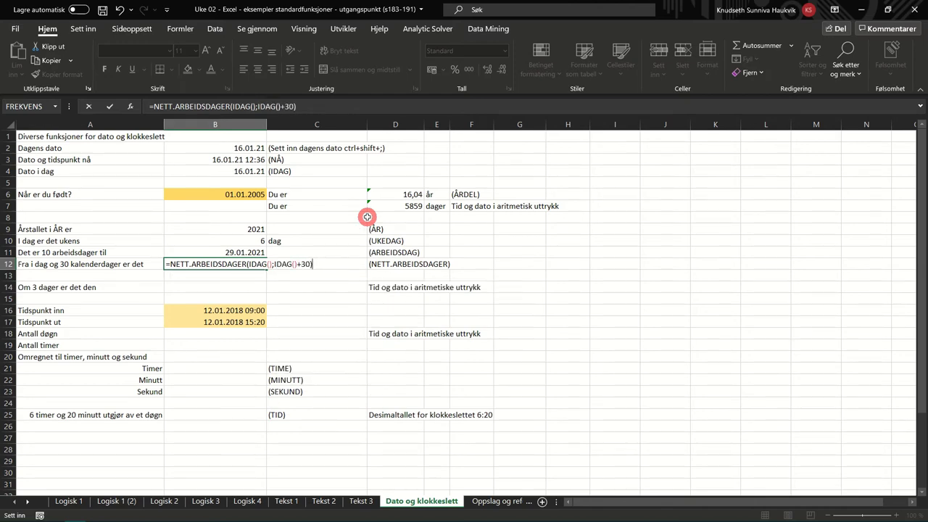
key(Return)
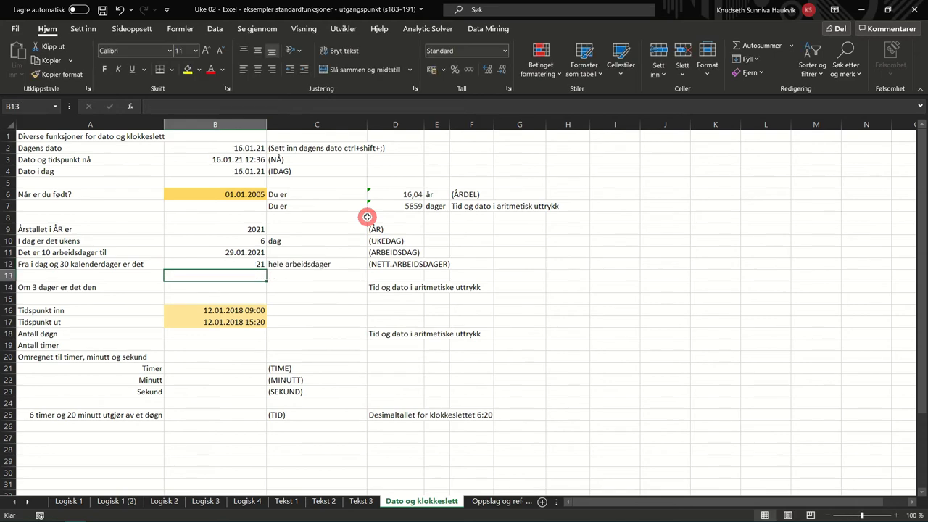
Step: Calculate the date three days from today in cell B14 with the formula =IDAG()+3
click(237, 287)
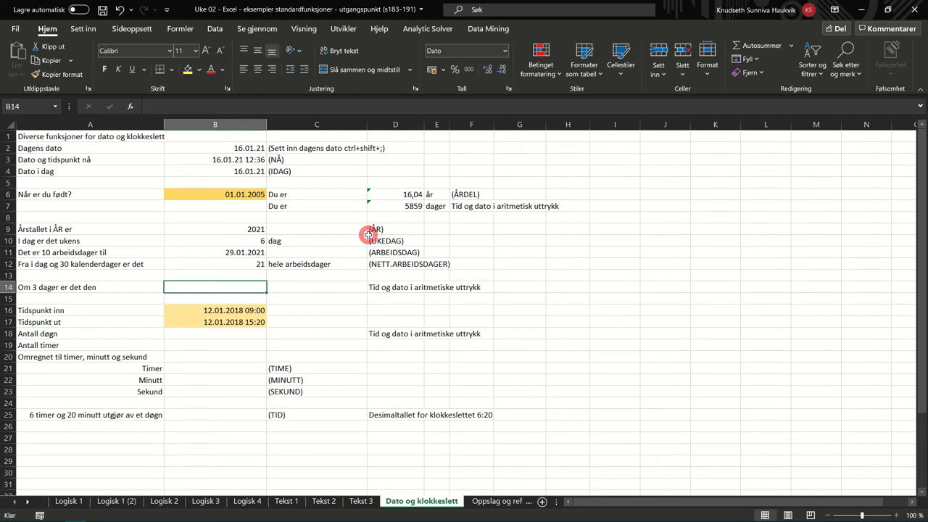
text(=IDAG()
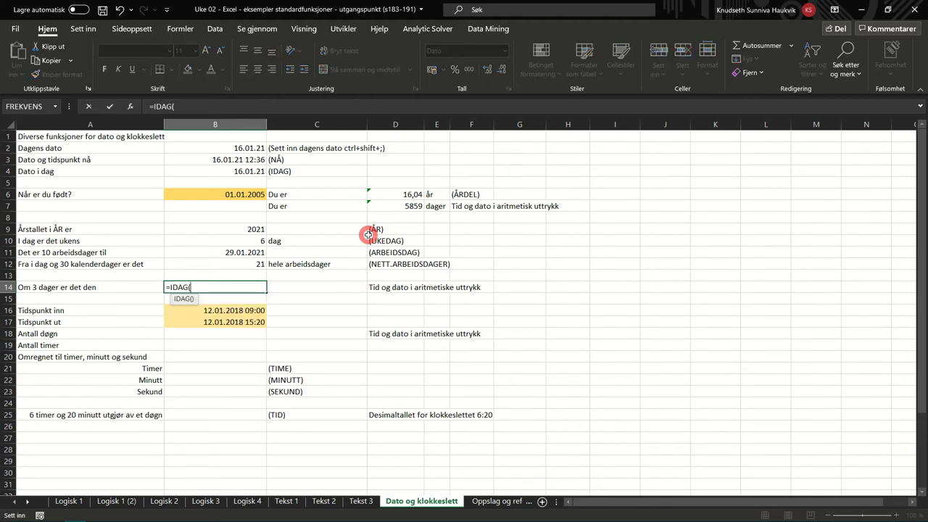
text()+3)
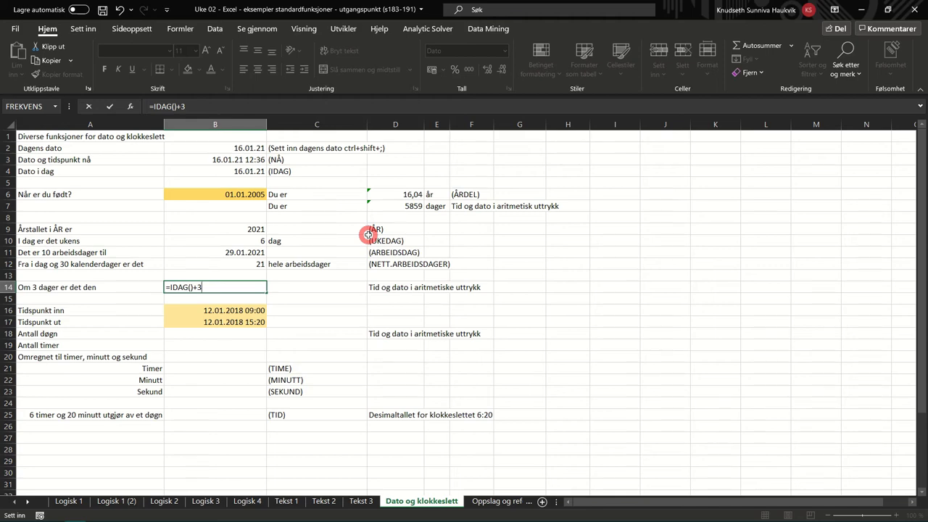
key(Return)
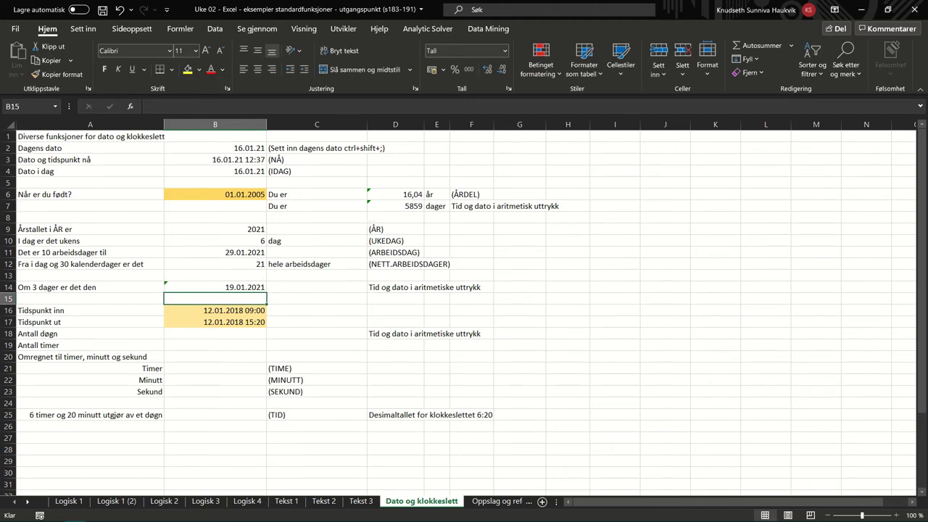
Step: Calculate the number of days between the in and out times in cell B18 with the formula =B17-B16
click(223, 334)
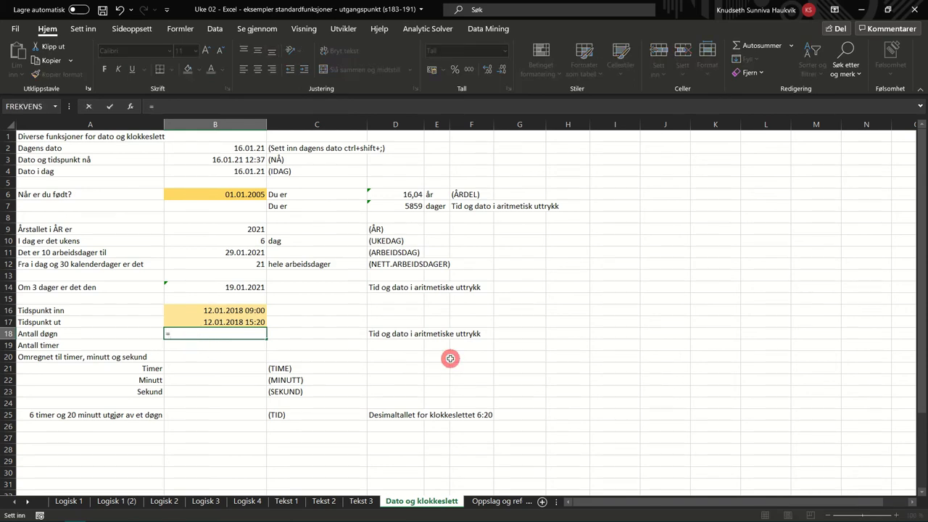
click(193, 321)
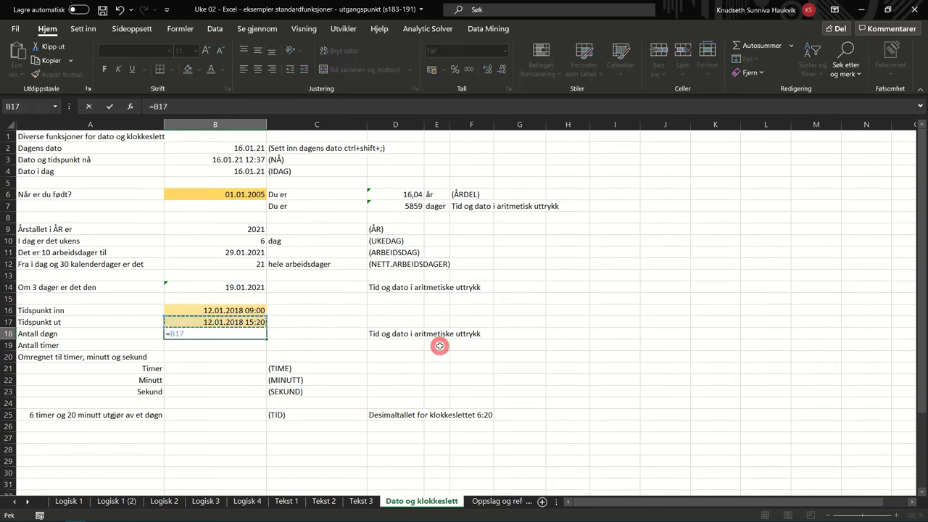
text(-)
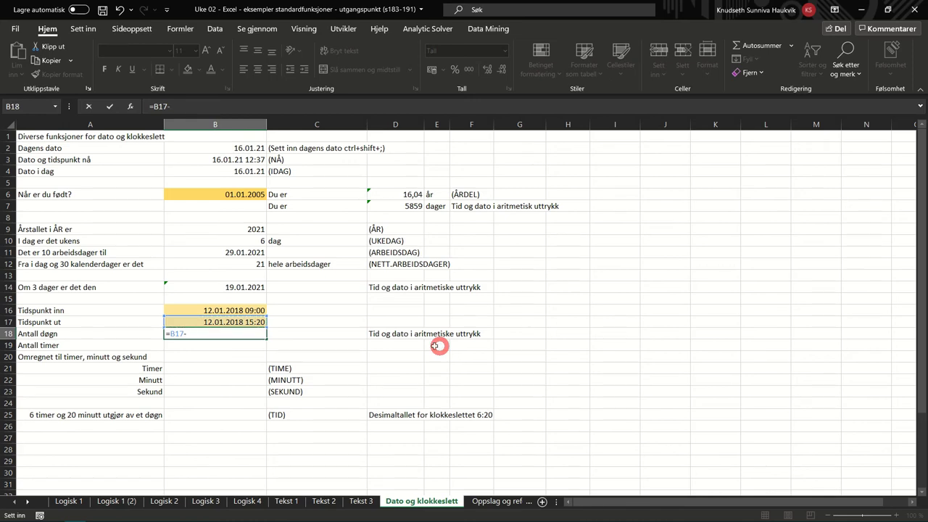
click(247, 311)
key(Return)
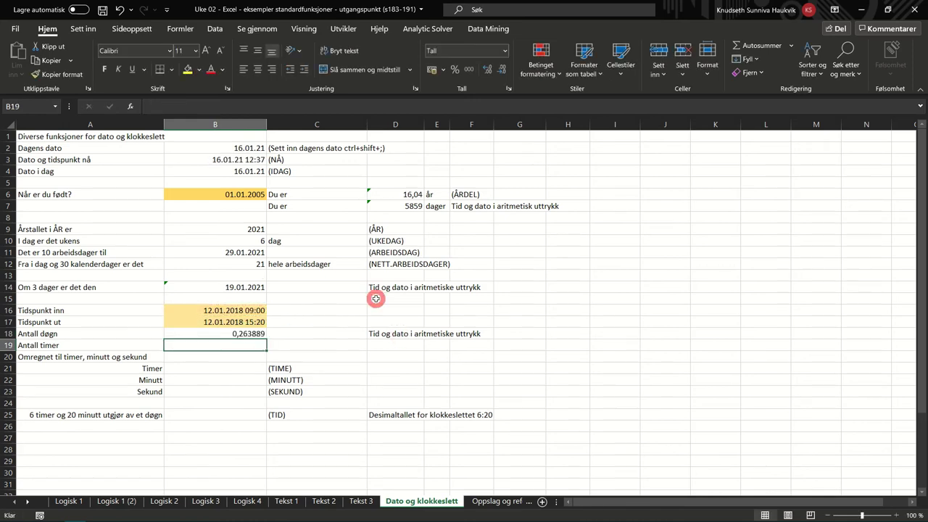
Step: Convert the day fraction to hours in cell B19 with the formula =B18*24
text(=)
click(197, 332)
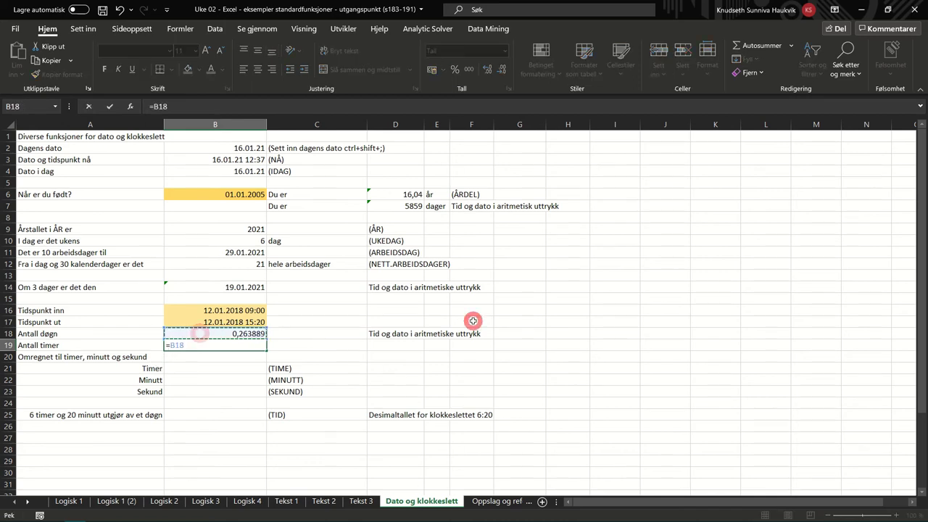
text(*)
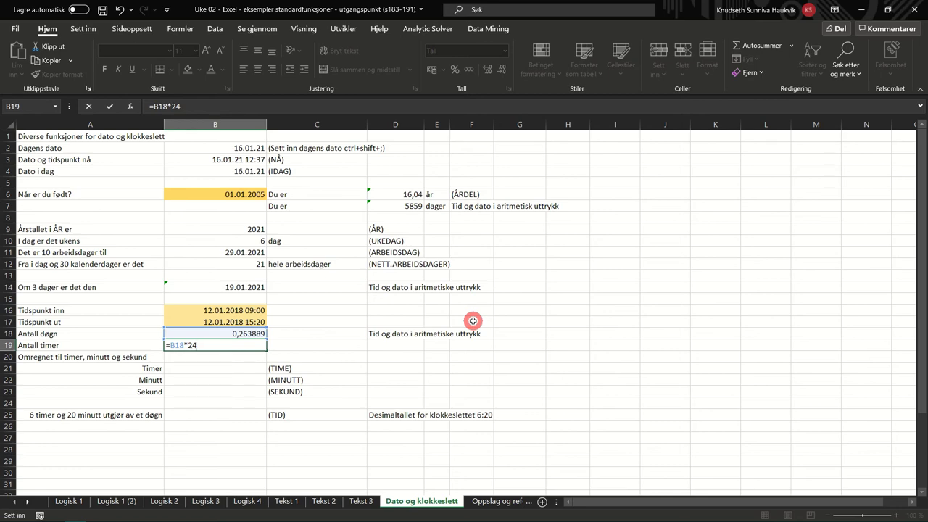
key(Return)
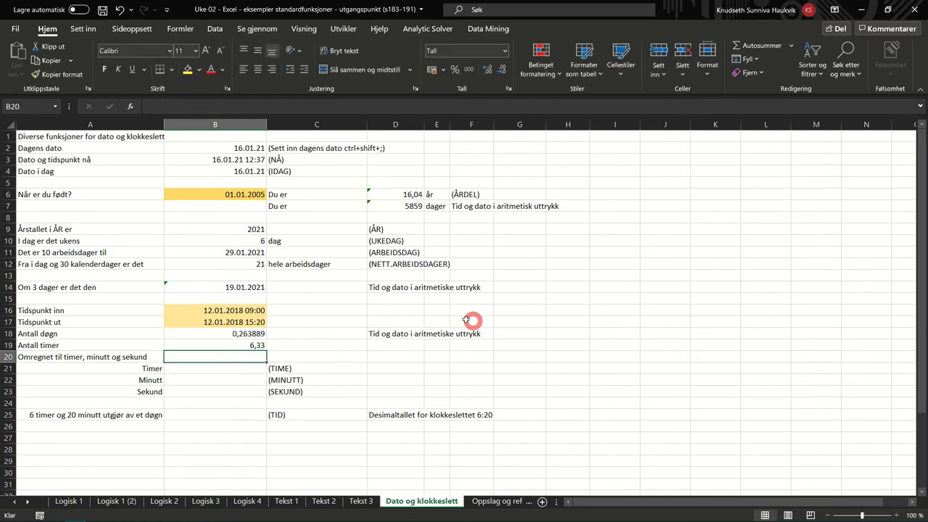
Step: Extract the whole hours from the day fraction by entering =TIME(B18) in cell B21
click(209, 367)
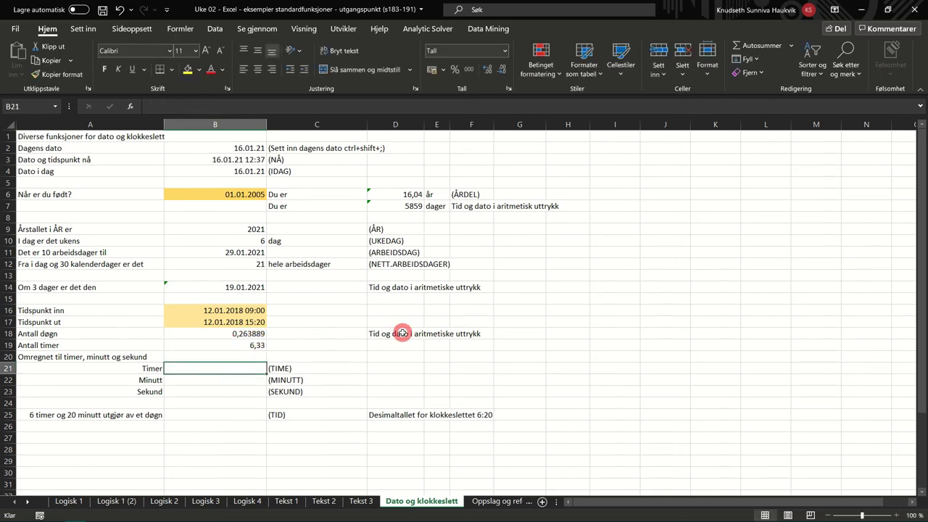
text(=tim)
key(Tab)
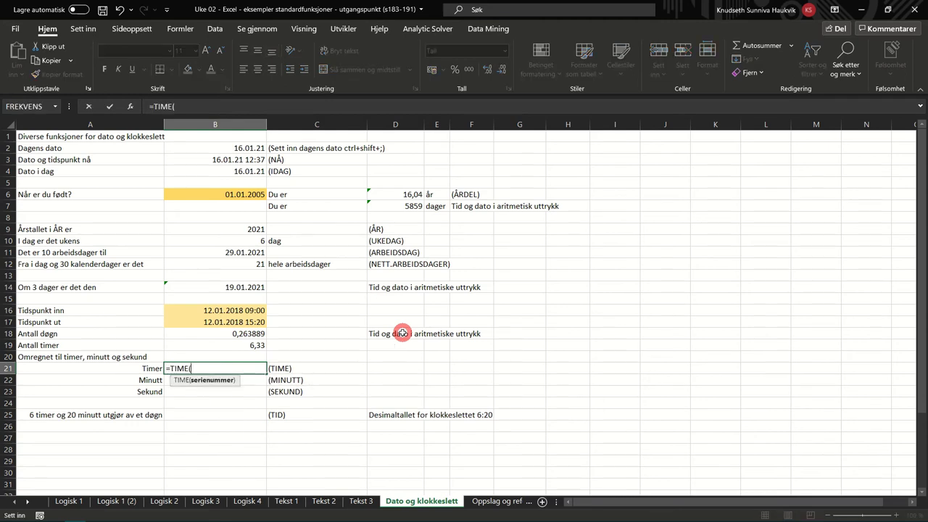
click(238, 332)
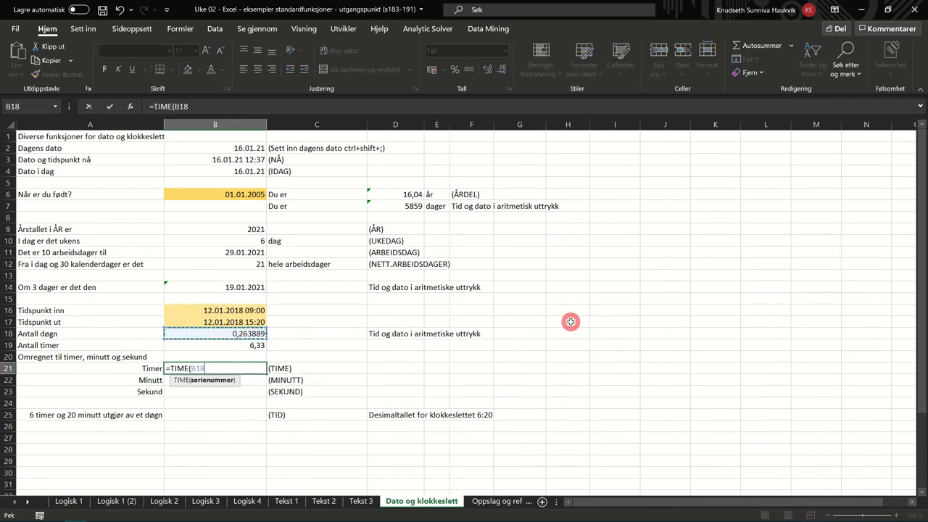
text())
key(Return)
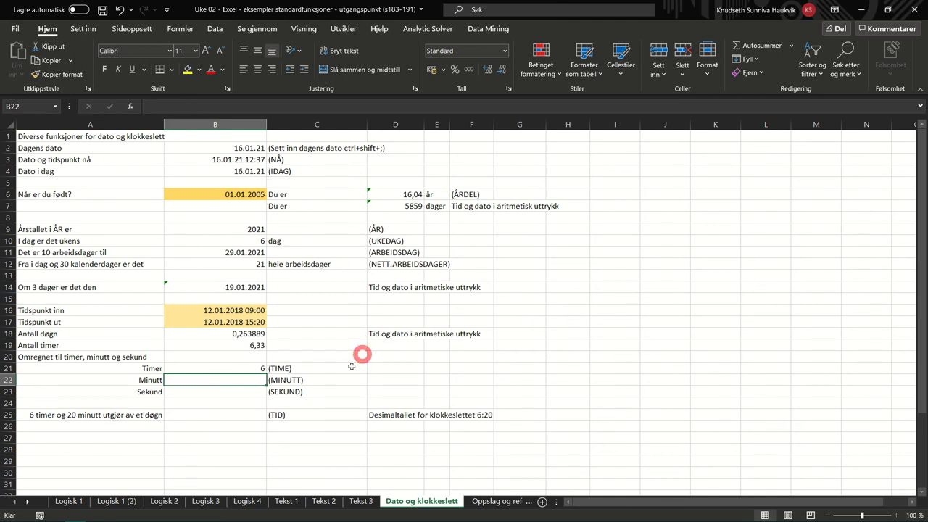
Step: Extract the minutes from the day fraction by entering =MINUTT(B18) in cell B22
text(=minu)
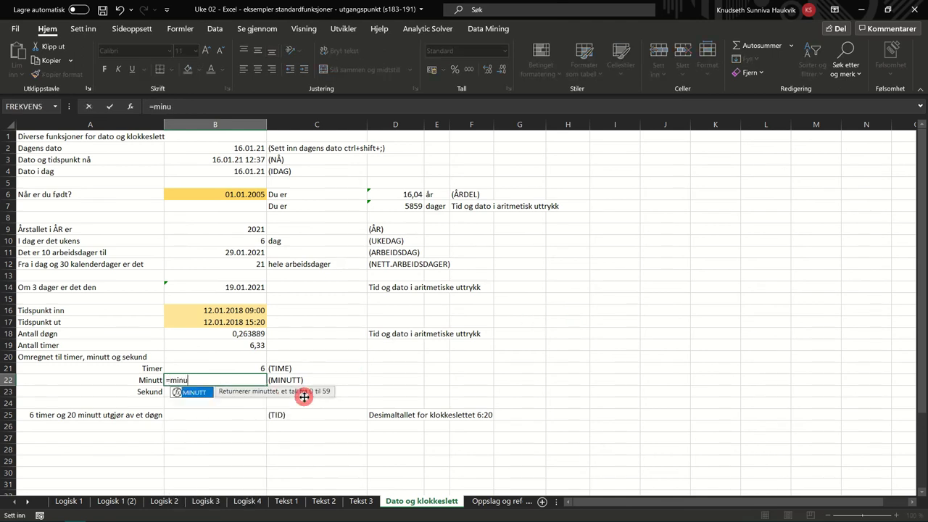
key(Tab)
click(245, 334)
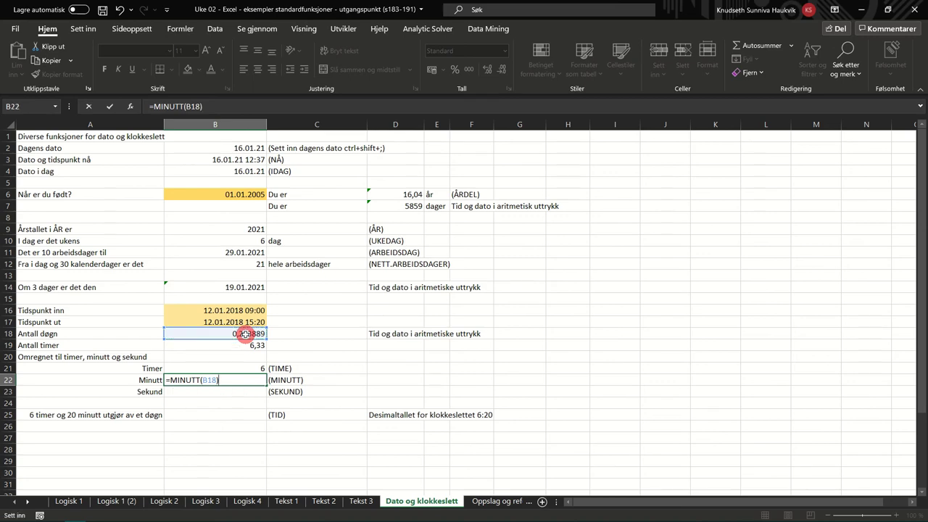
key(Return)
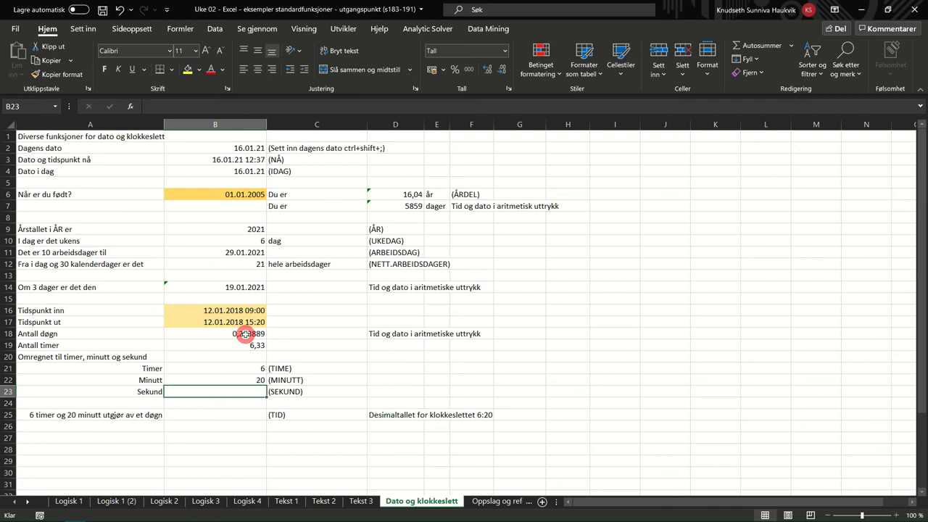
Step: Extract the seconds from the day fraction by entering =SEKUND(B18) in cell B23
text(=sek)
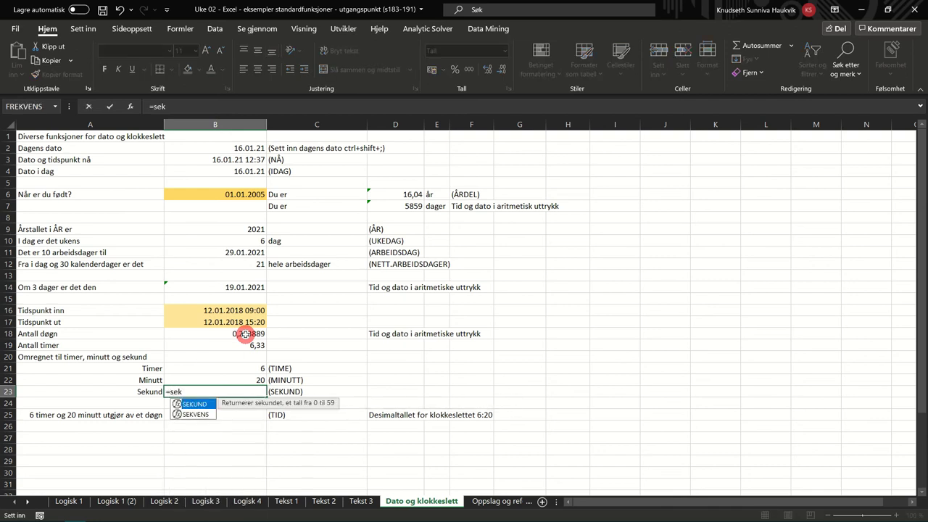
key(Tab)
click(244, 333)
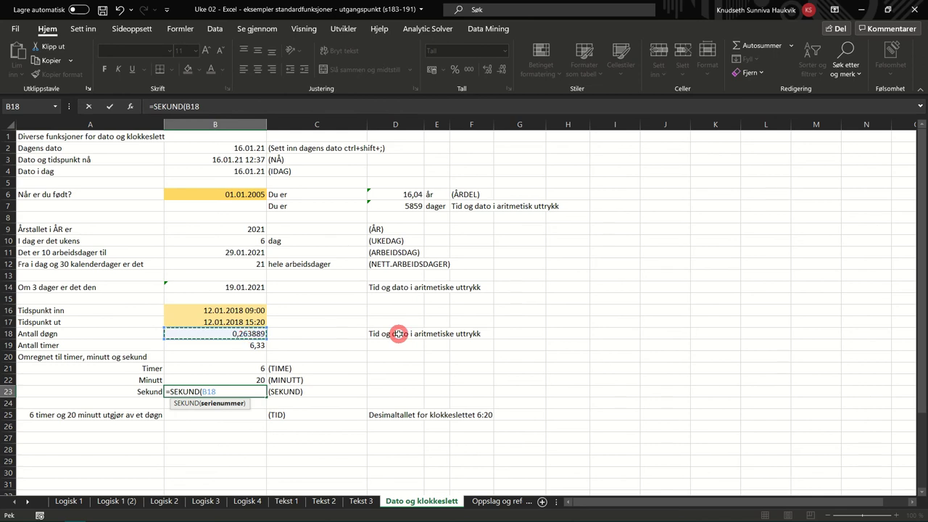
text())
key(Return)
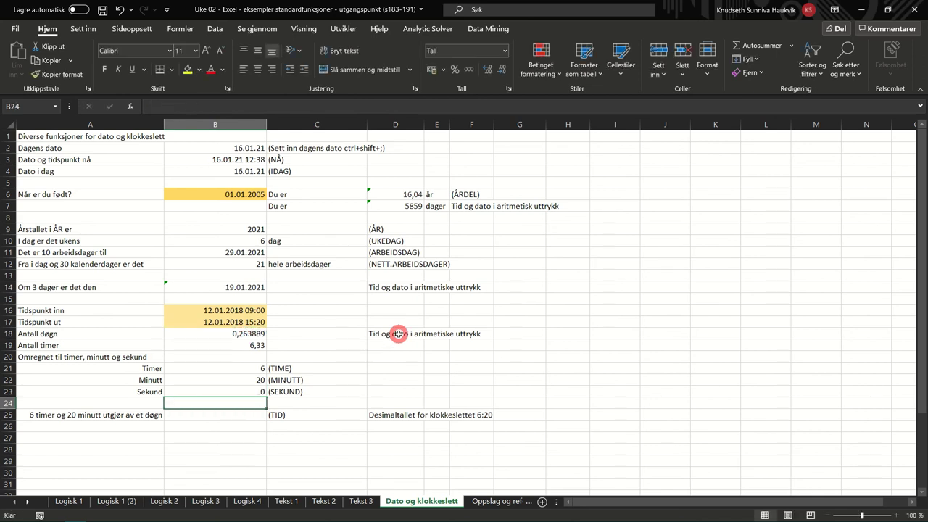
Step: Test the seconds calculation by setting the in time in cell B16 to 12.01.2018 09:00:01
click(248, 312)
click(236, 108)
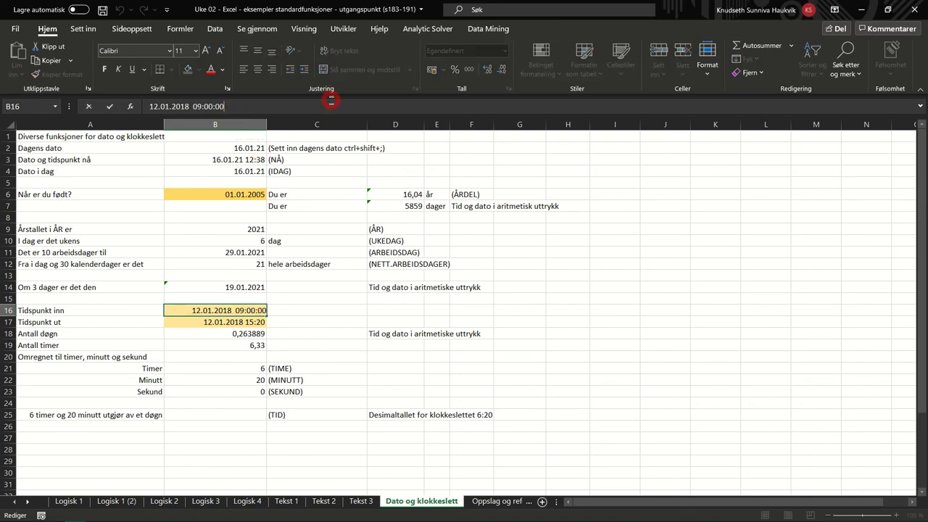
key(BackSpace)
text(1)
key(Return)
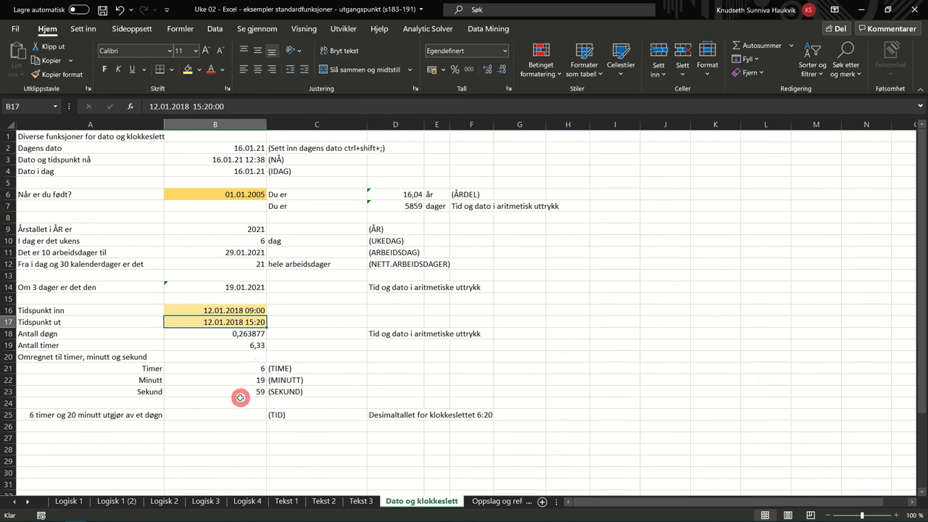
Step: Restore the in time in cell B16 to 12.01.2018 09:00:00
click(246, 310)
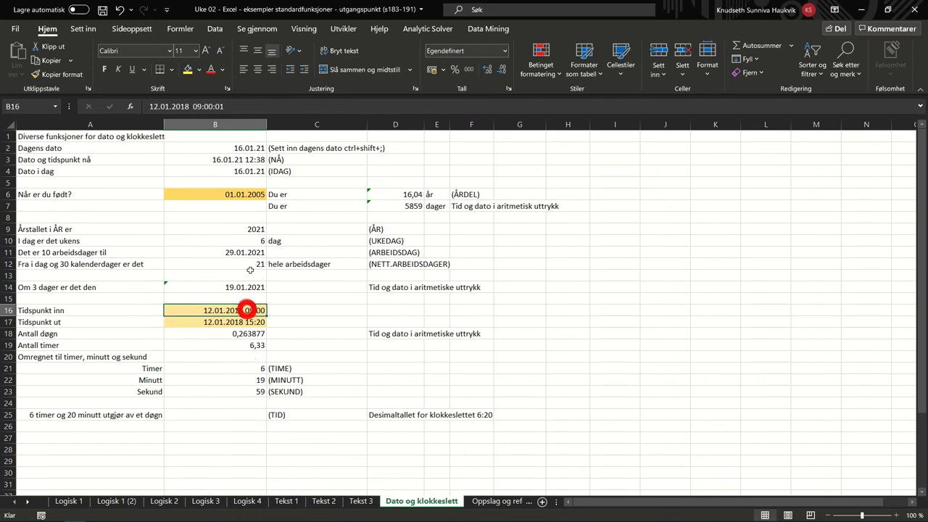
click(242, 107)
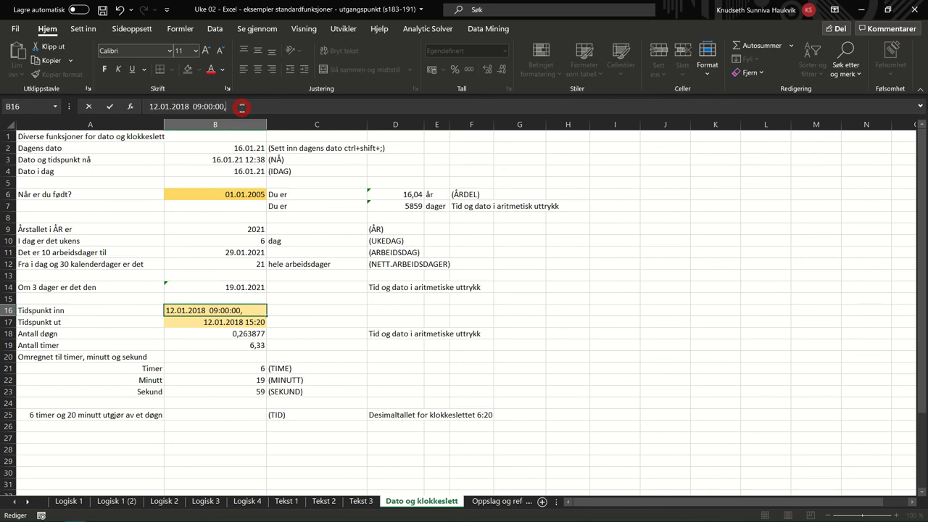
key(Return)
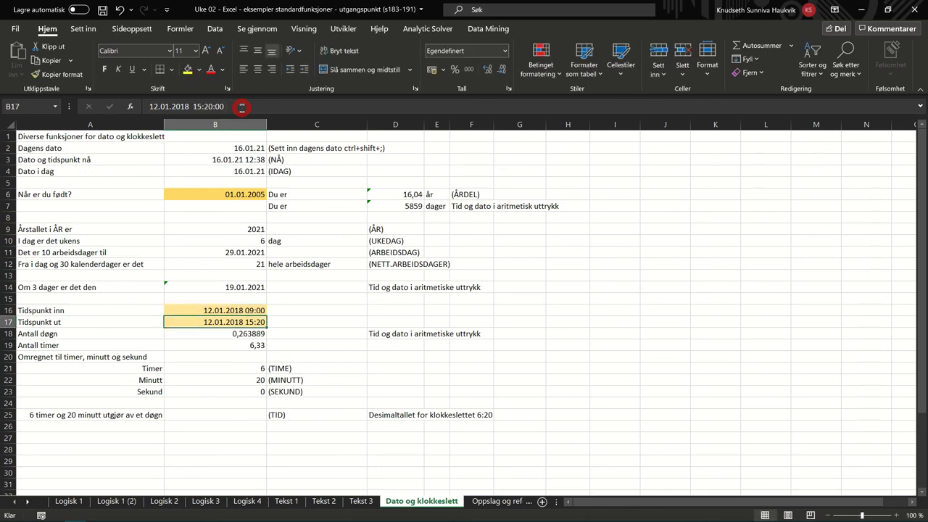
Step: Combine the hours, minutes and seconds into a fraction of a day in cell B25 with the formula =TID(B21;B22;B23)
click(207, 414)
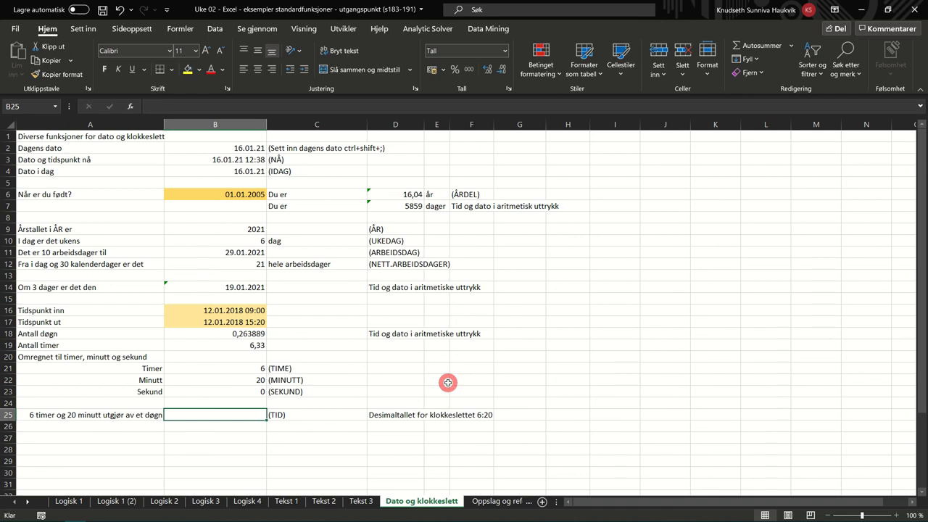
text(=TID()
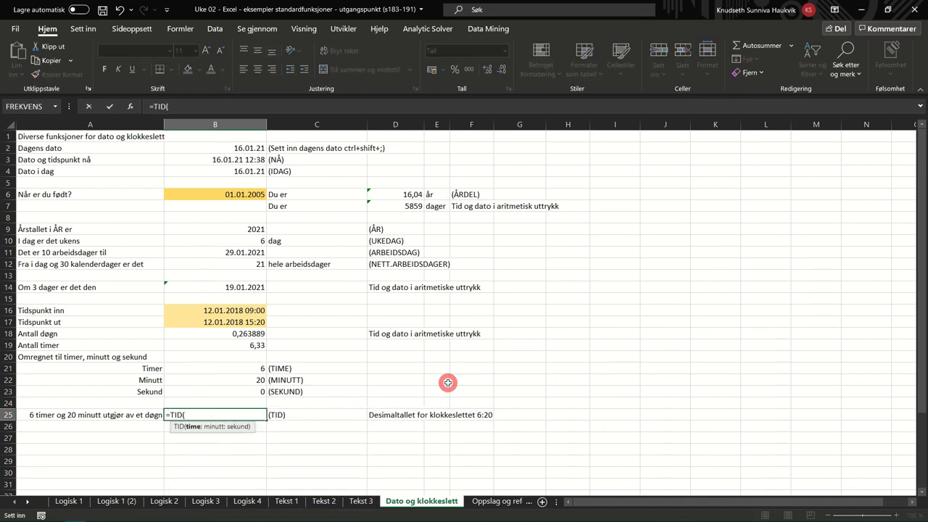
click(227, 369)
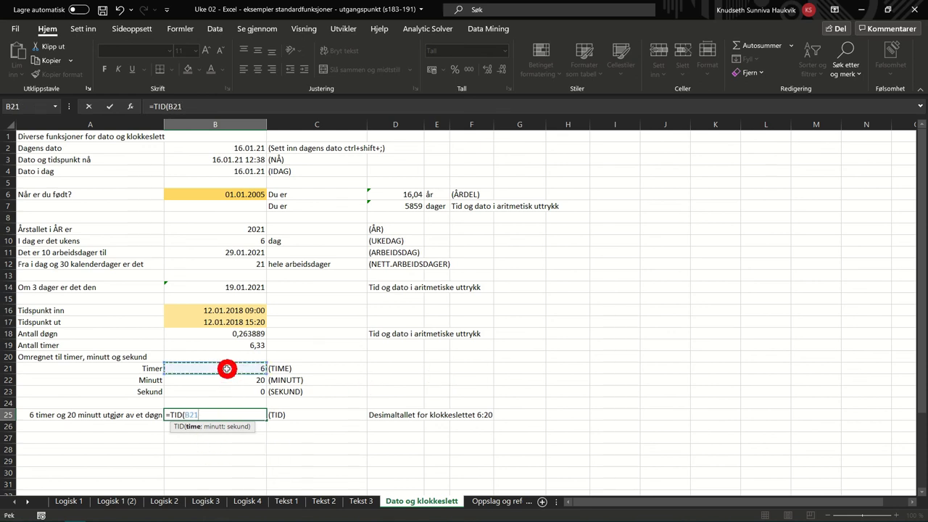
text(;)
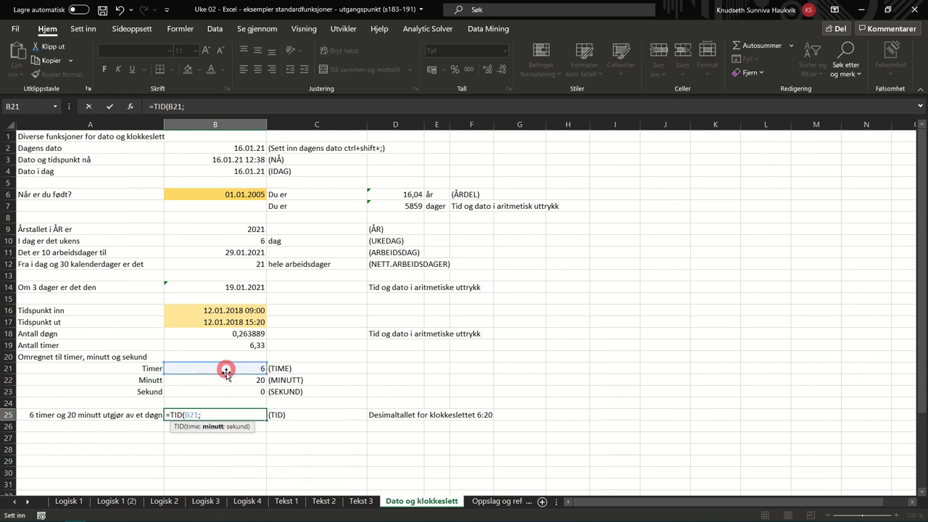
click(224, 380)
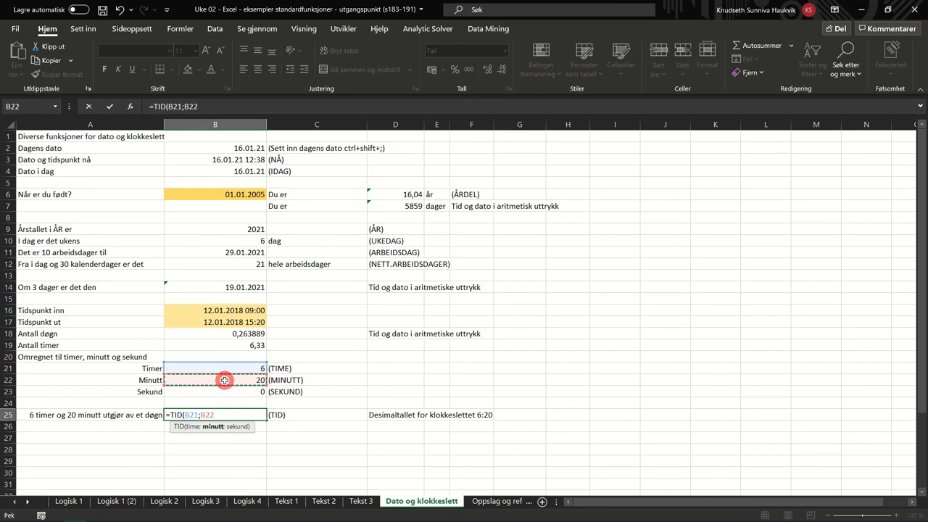
text(;)
click(226, 390)
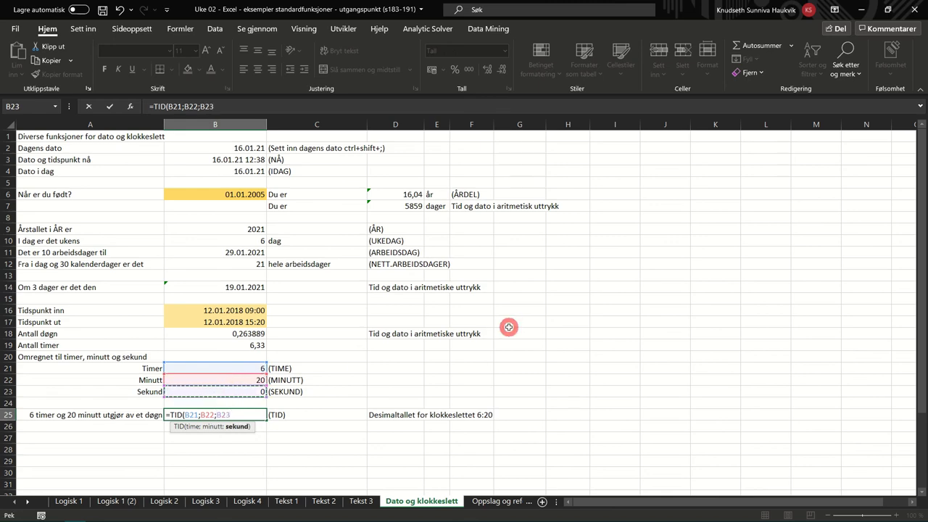
key(Return)
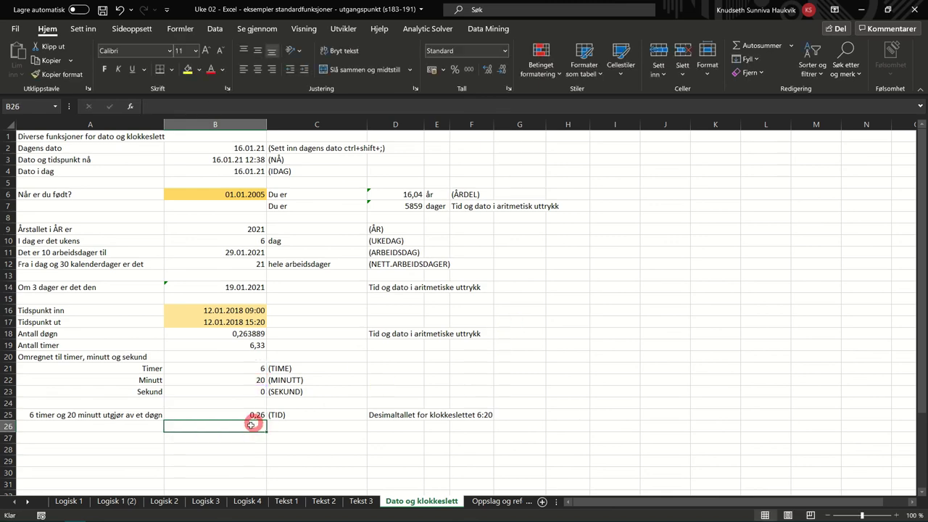
Step: Increase the number format of the TID result in cell B25 to six decimals
click(247, 417)
click(487, 71)
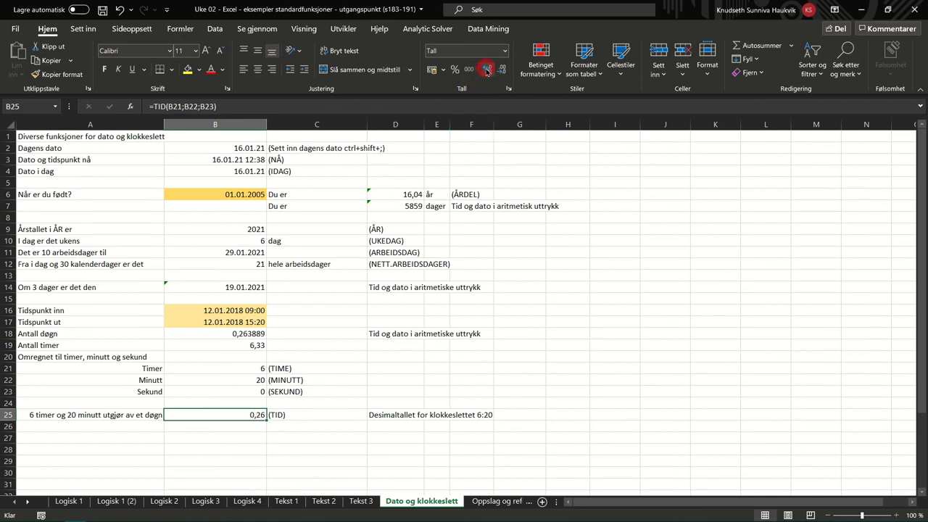
click(487, 70)
click(487, 70)
click(486, 71)
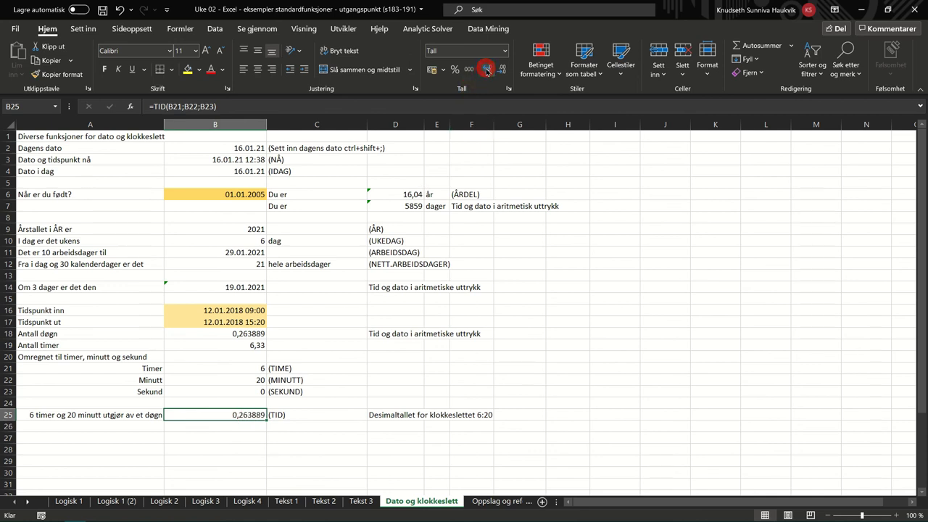